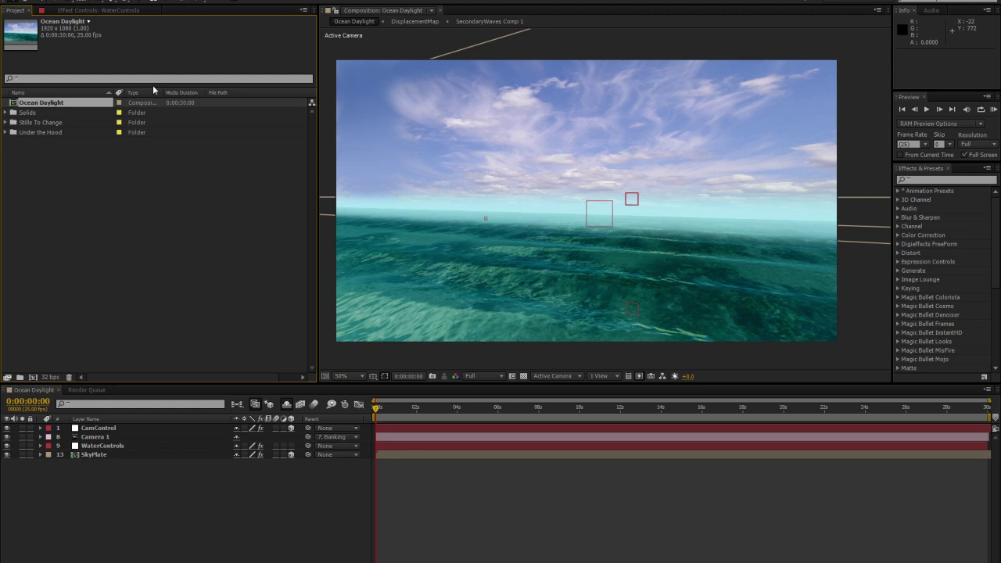
# - Inspect the Ocean Daylight composition and the Solids, Stills To Change and Under the Hood folders
pyautogui.click(125, 208)
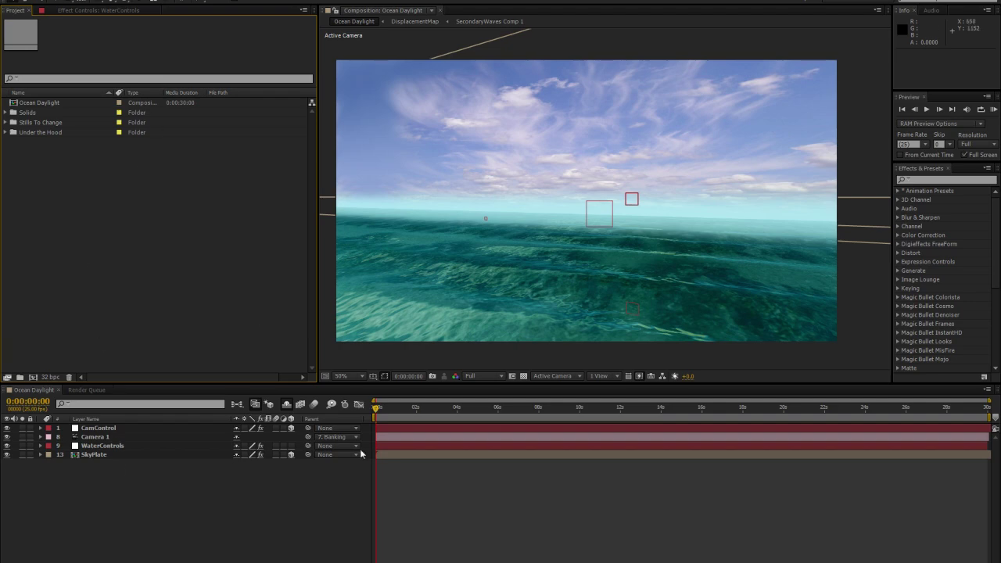
pyautogui.click(49, 105)
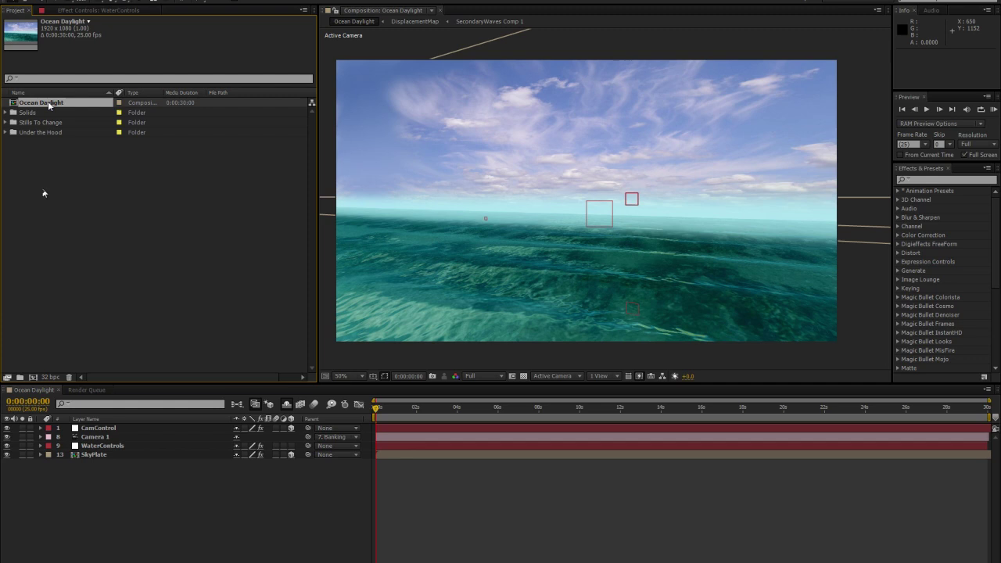
pyautogui.click(33, 114)
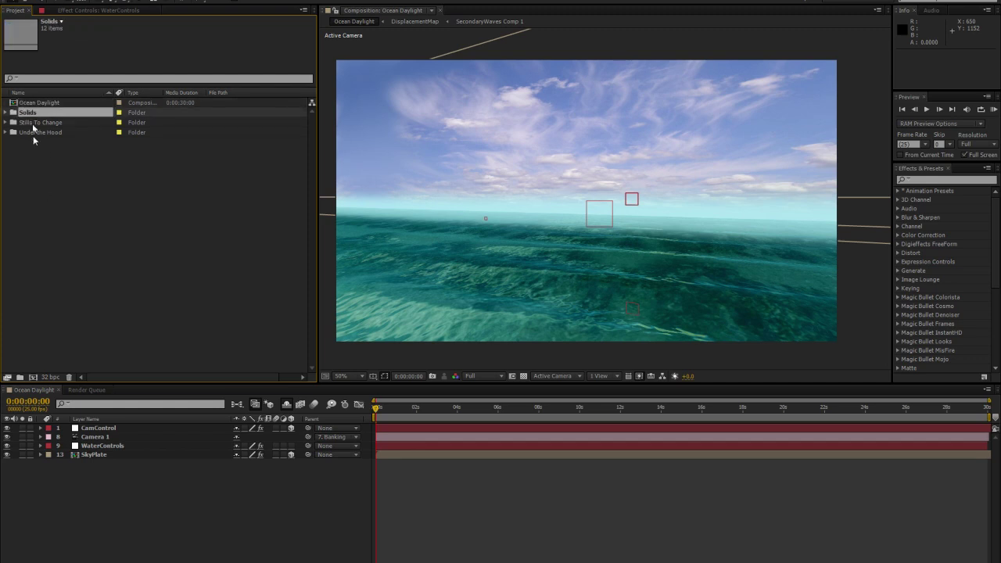
pyautogui.click(33, 123)
pyautogui.click(36, 132)
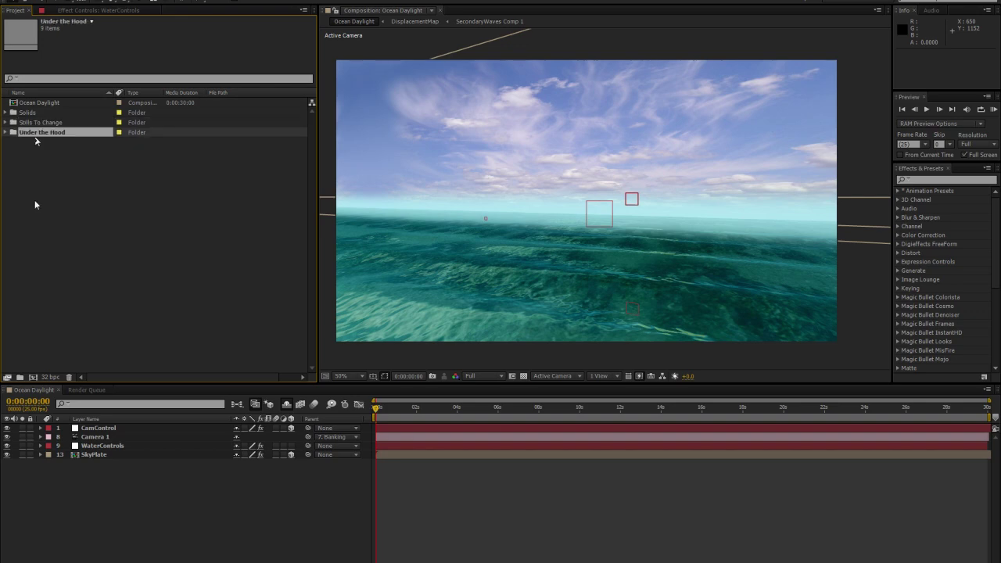
# - Expand Stills To Change and inspect the SeaBottomTile01.tif and SkyTile images
pyautogui.click(8, 123)
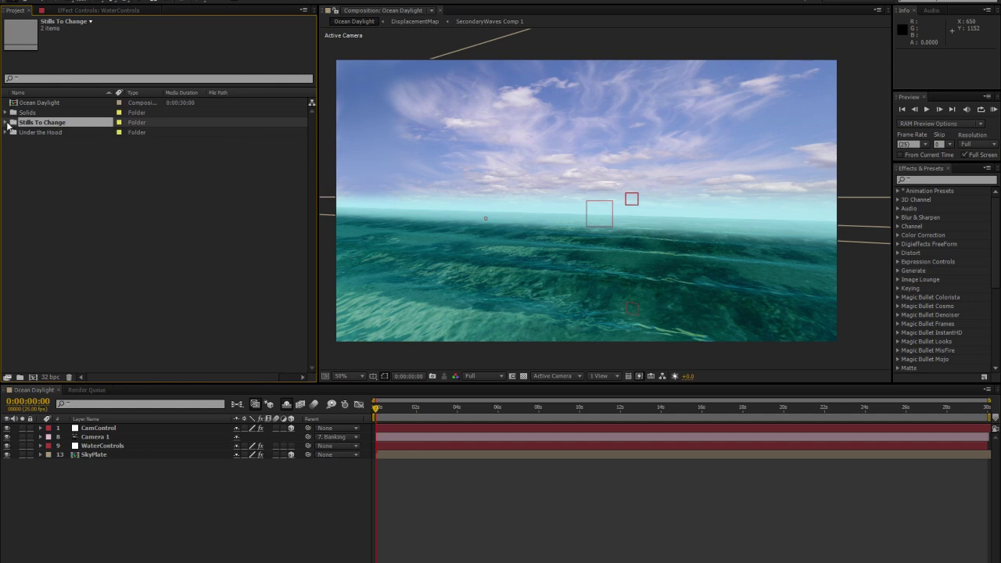
pyautogui.click(7, 122)
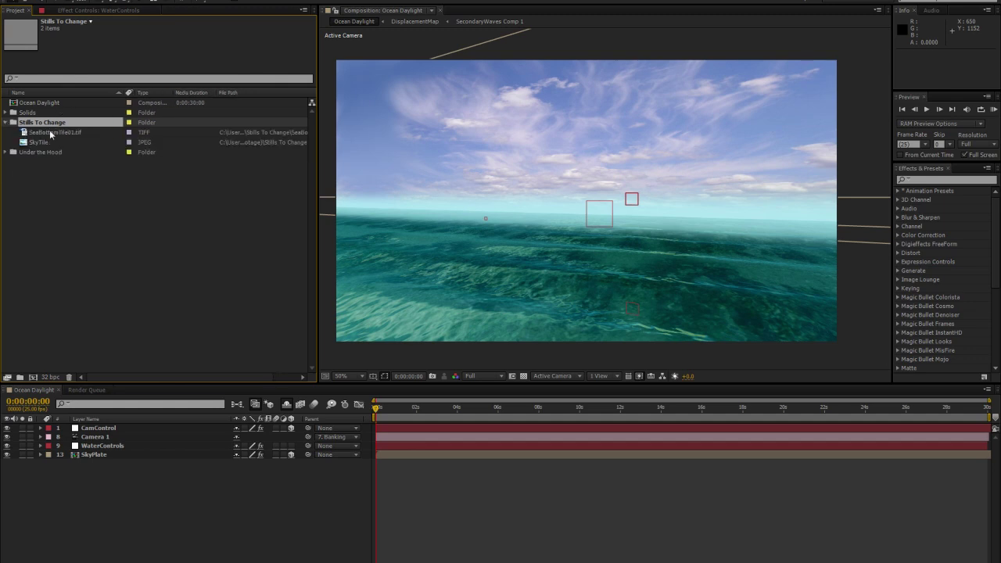
pyautogui.click(50, 134)
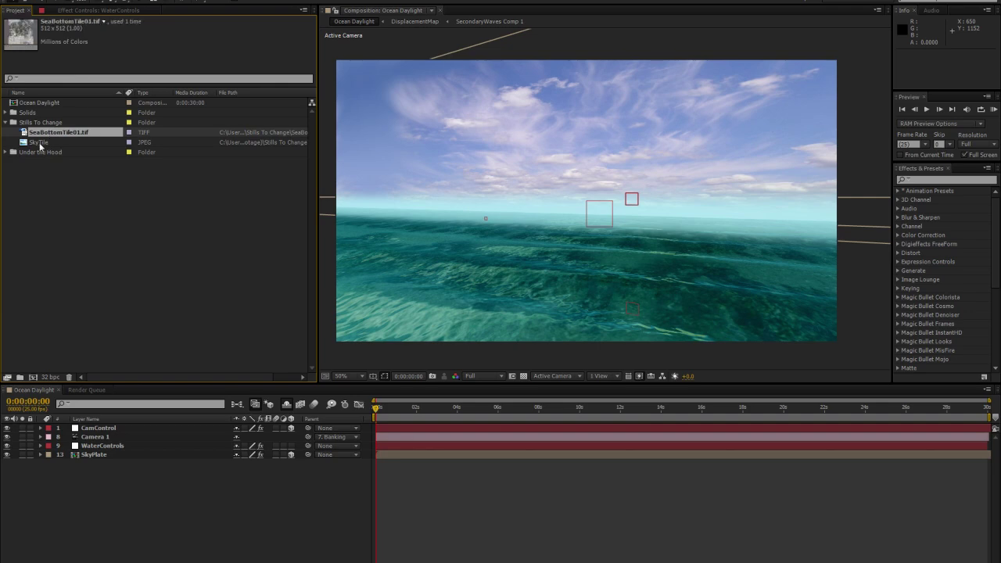
pyautogui.click(39, 143)
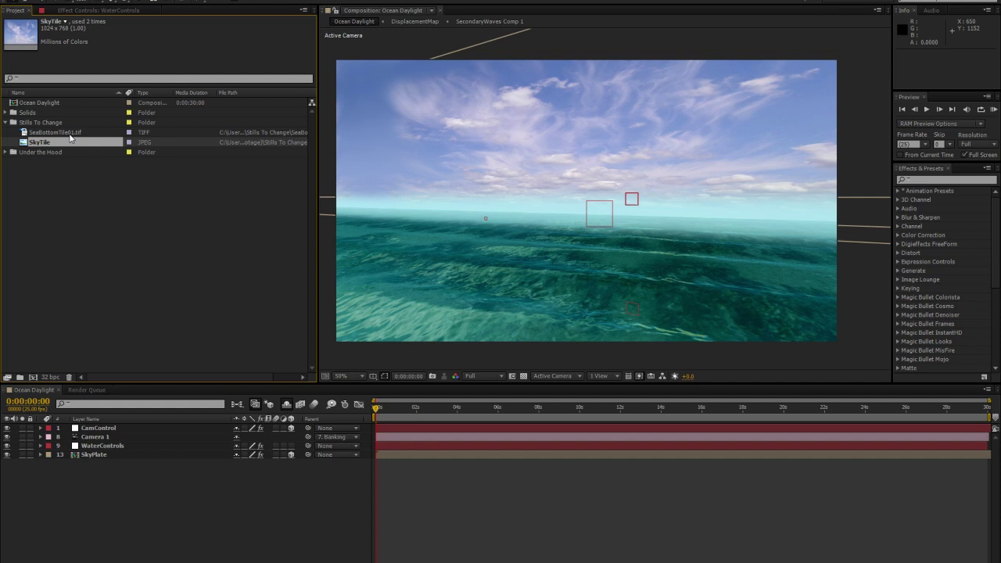
# - Expand Under the Hood, then select the WaterControls layer in the Ocean Daylight timeline
pyautogui.doubleClick(22, 153)
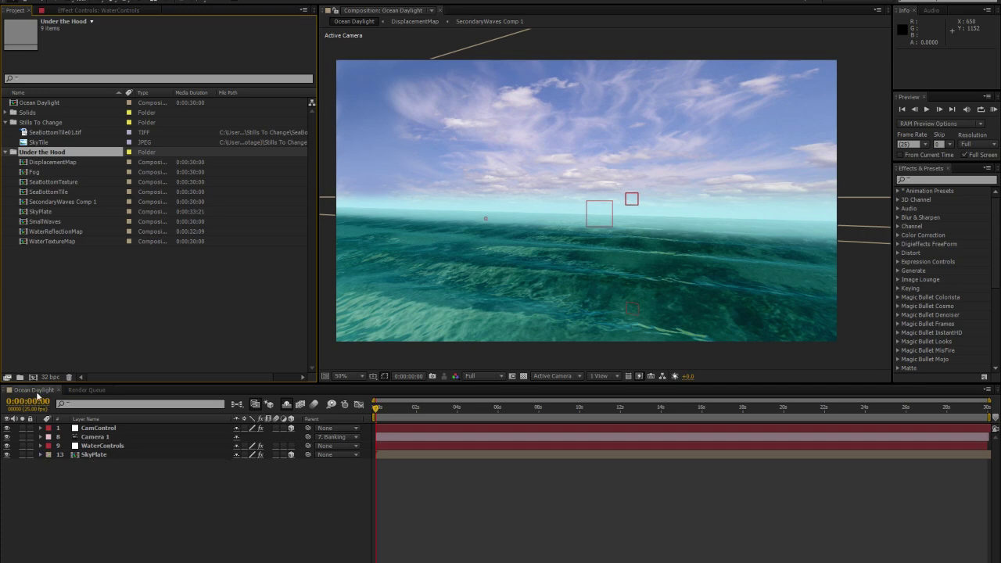
pyautogui.click(15, 506)
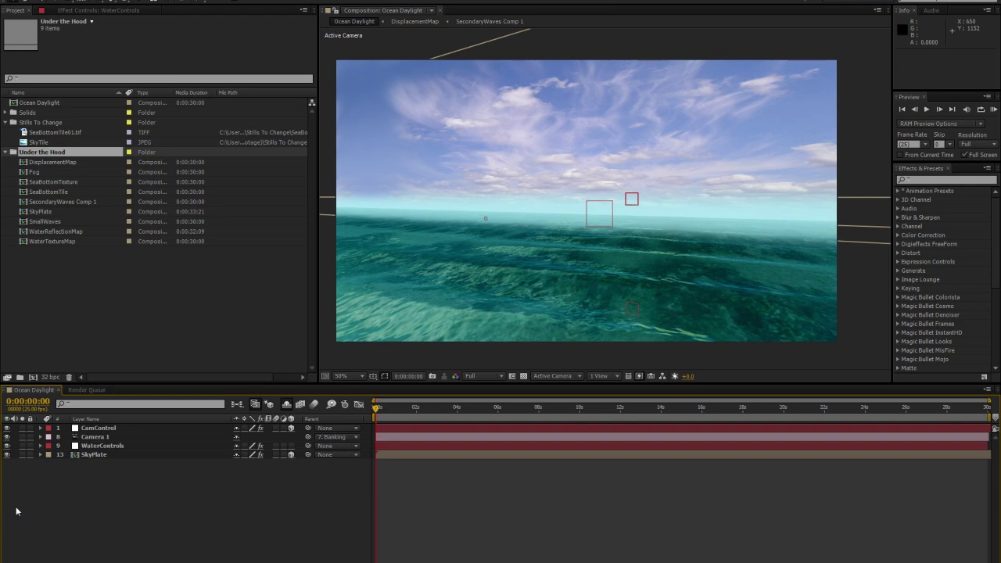
pyautogui.click(101, 446)
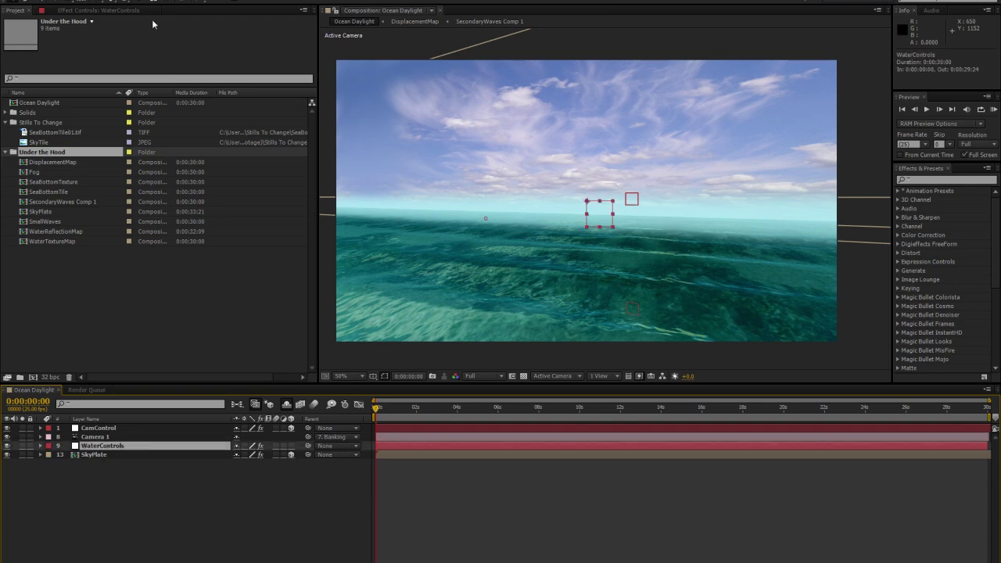
# - Show WaterControls' effect controls, collapse Water Depth and Deep Sea Control, and check Small Waves settings
pyautogui.click(100, 11)
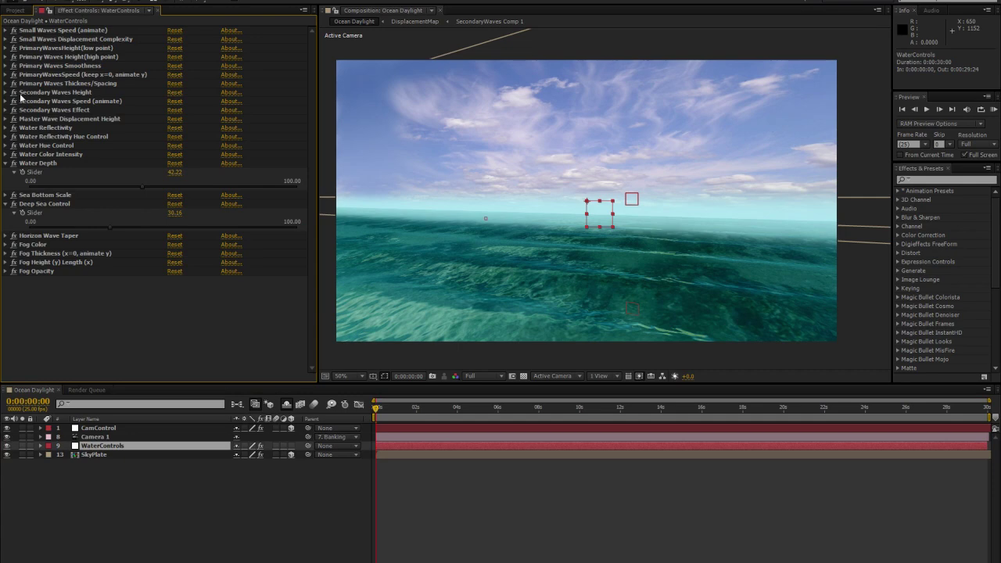
pyautogui.click(6, 166)
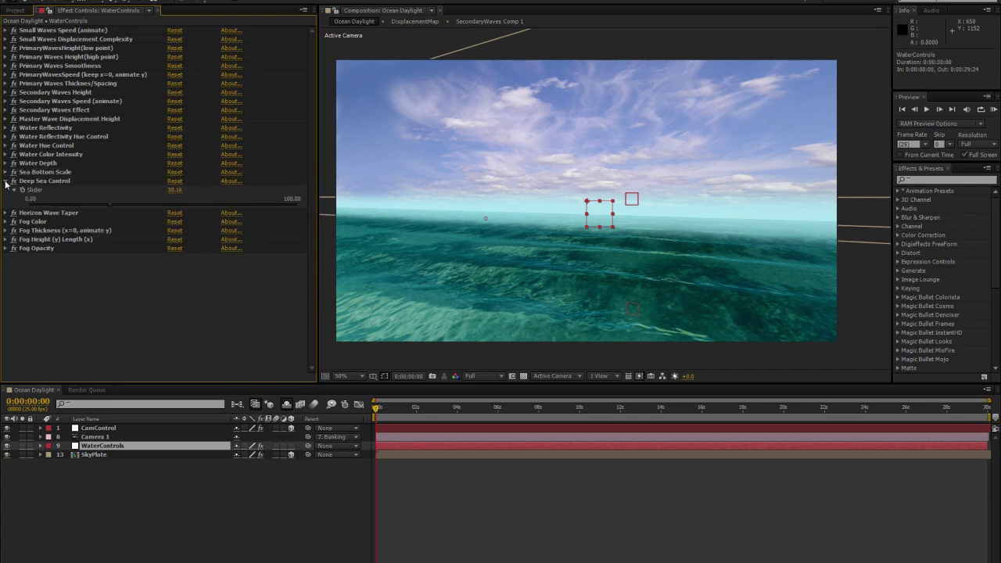
pyautogui.click(5, 181)
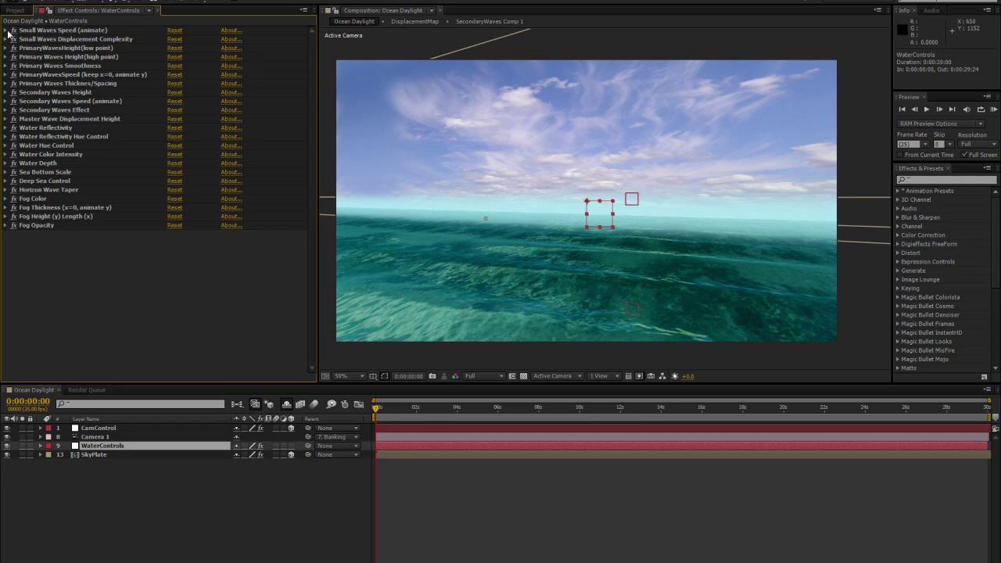
pyautogui.click(6, 30)
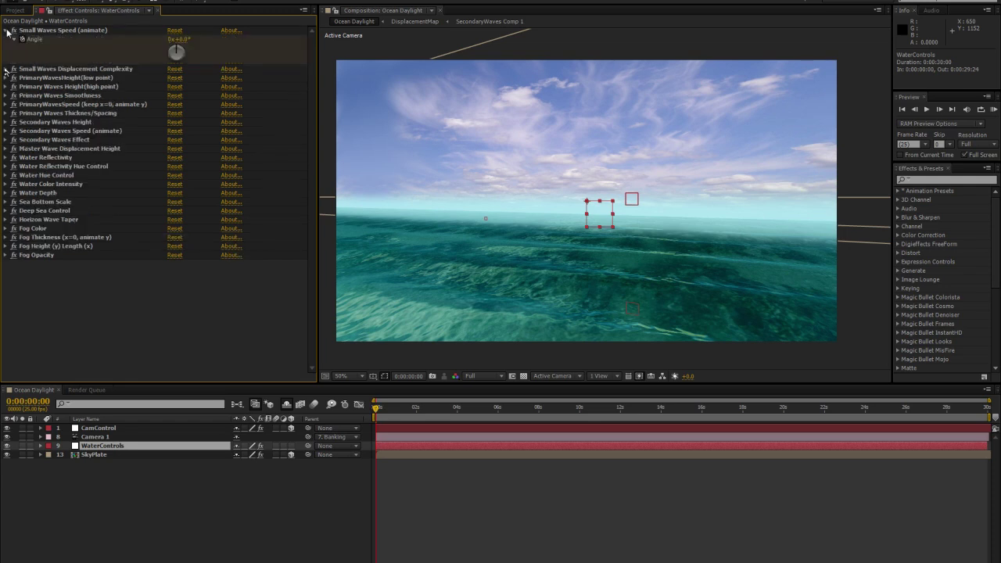
pyautogui.click(6, 69)
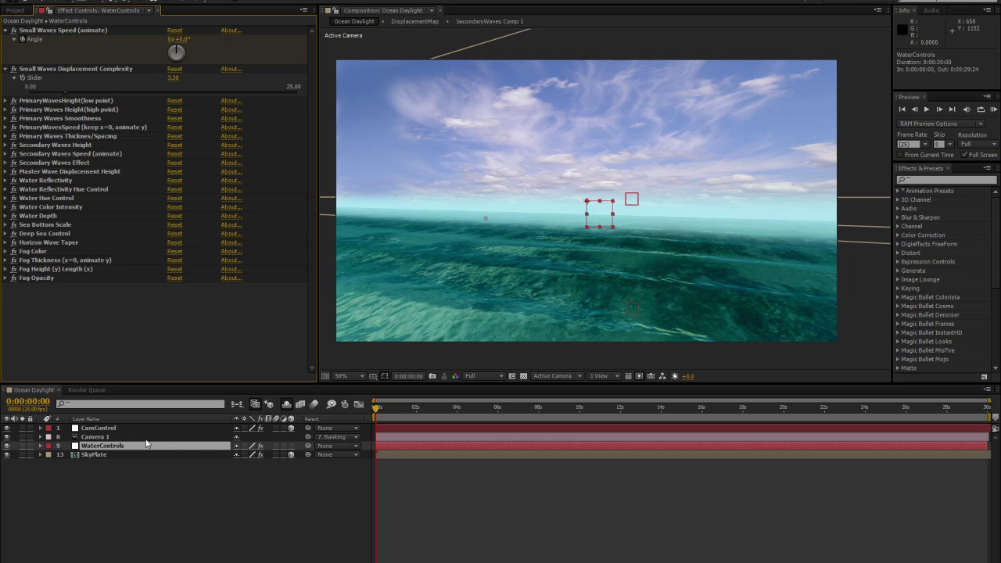
pyautogui.click(5, 68)
pyautogui.click(6, 30)
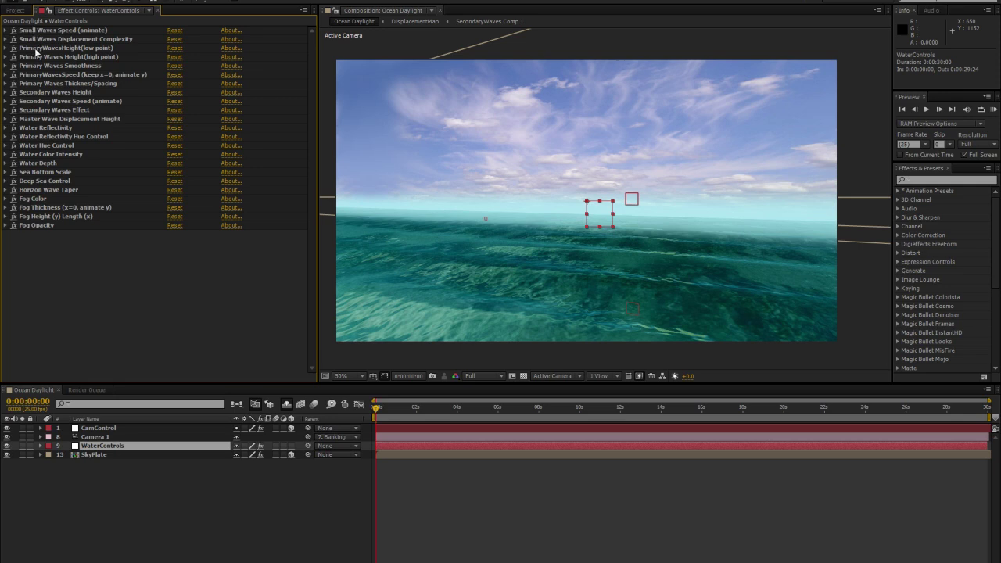
# - Step through the effects from Master Wave Displacement Height and Water Reflectivity down to Fog Opacity
pyautogui.click(32, 123)
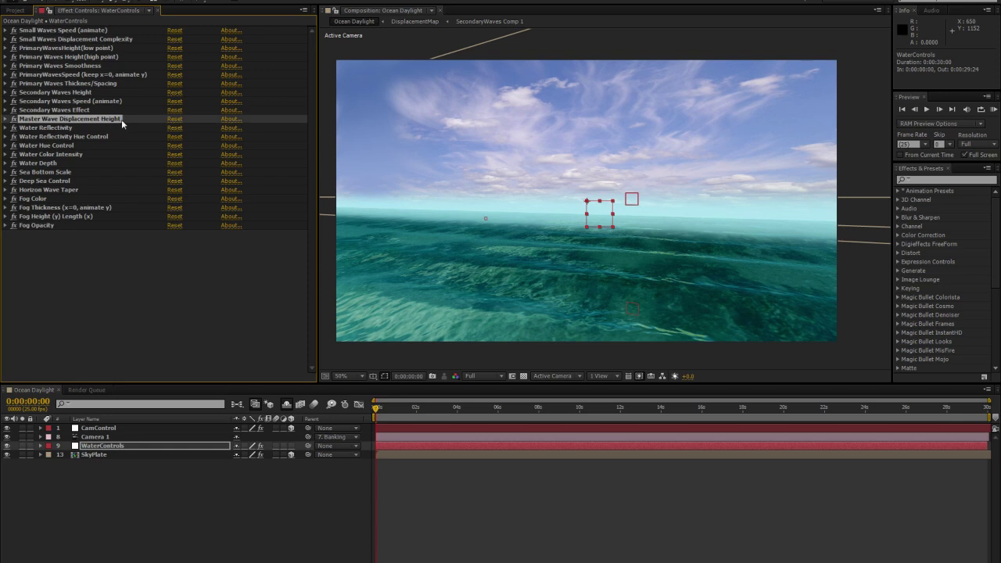
pyautogui.click(65, 129)
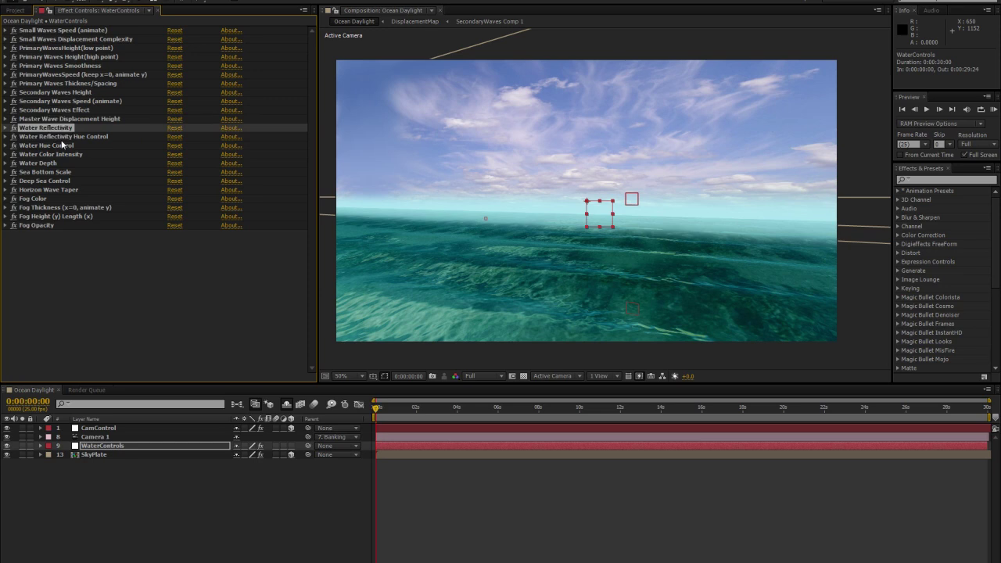
pyautogui.click(64, 138)
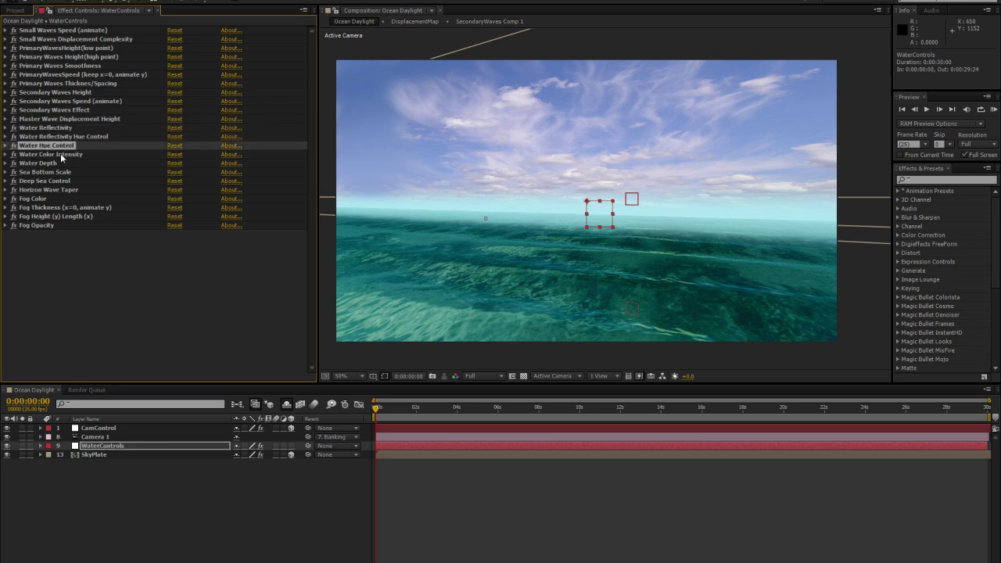
pyautogui.click(60, 153)
pyautogui.click(54, 165)
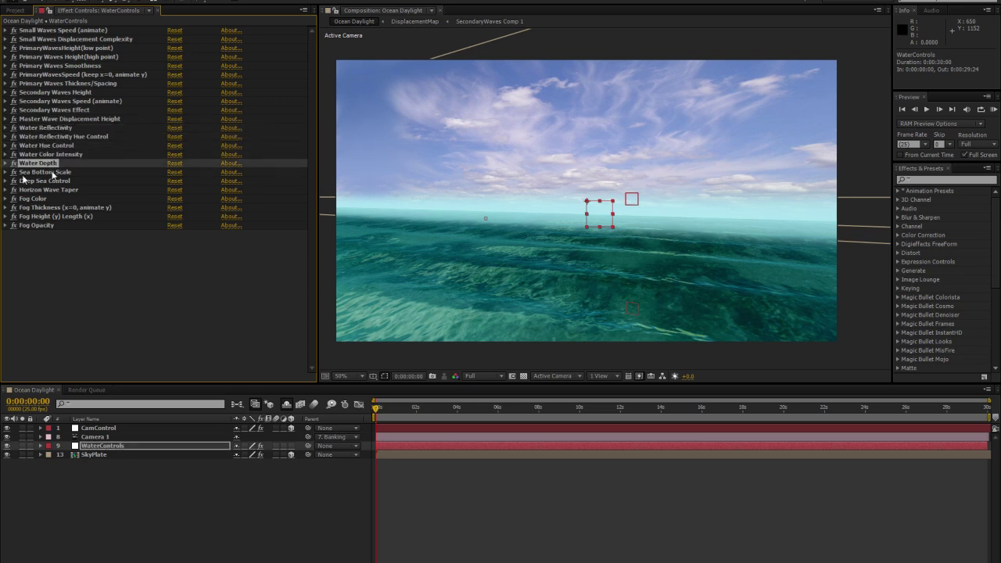
pyautogui.click(22, 173)
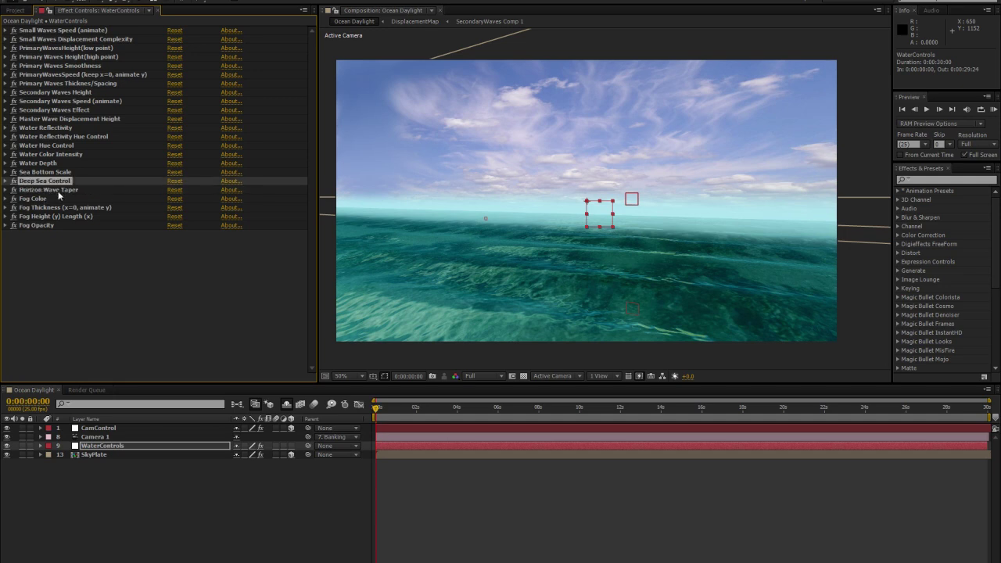
pyautogui.click(58, 191)
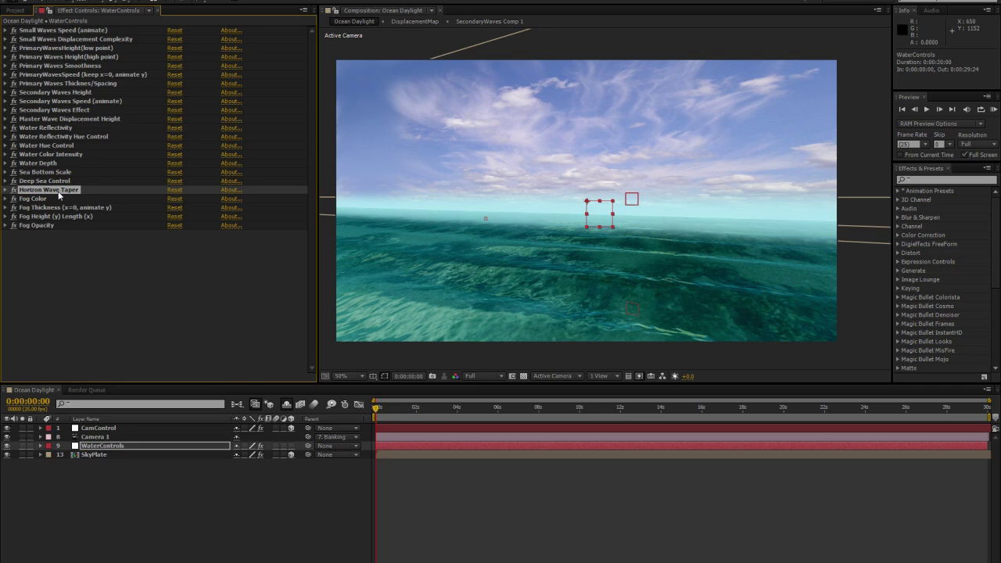
pyautogui.click(43, 198)
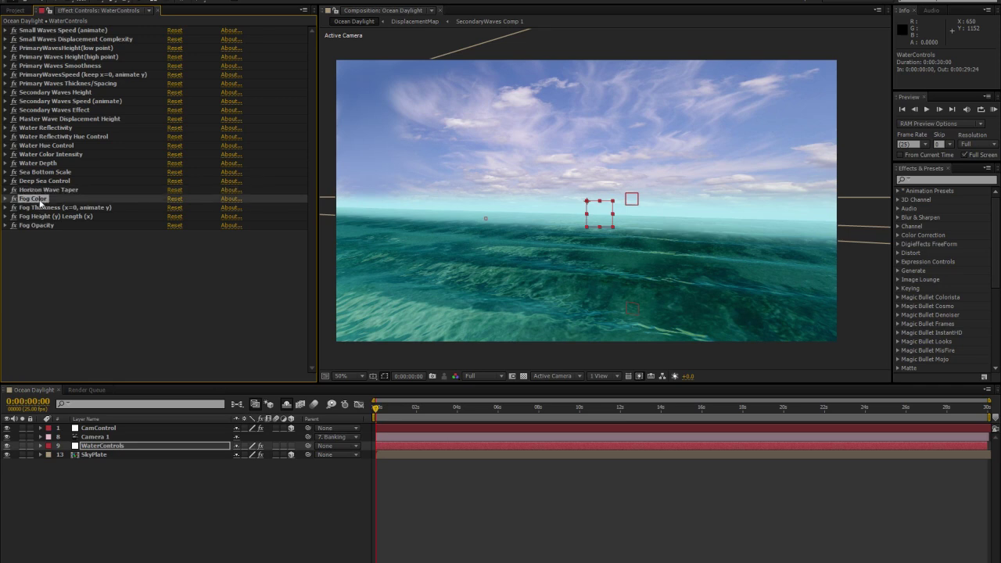
pyautogui.click(39, 208)
pyautogui.click(37, 226)
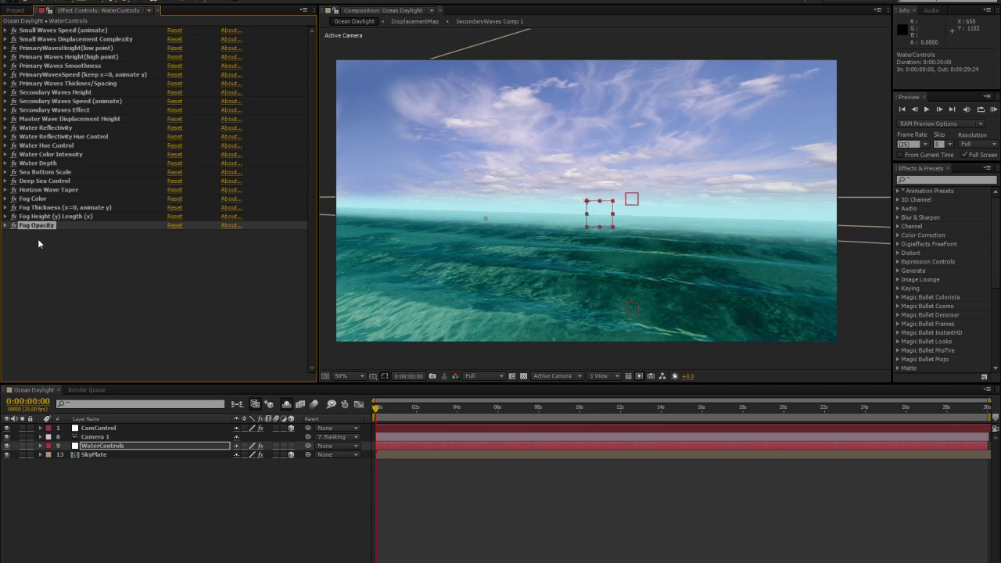
# - Set the CamControl layer's camera Pan Angle to -20°
pyautogui.click(101, 429)
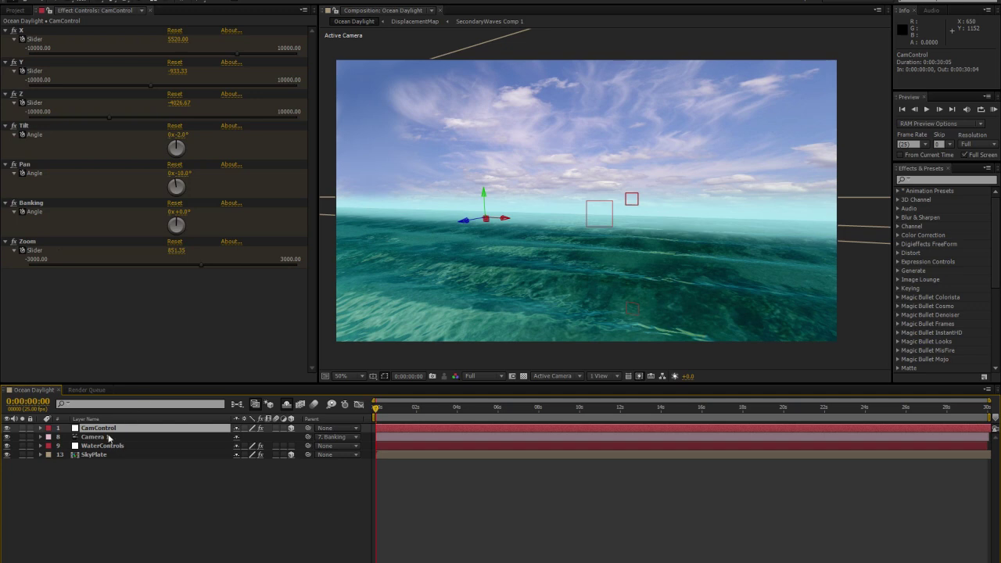
pyautogui.click(179, 173)
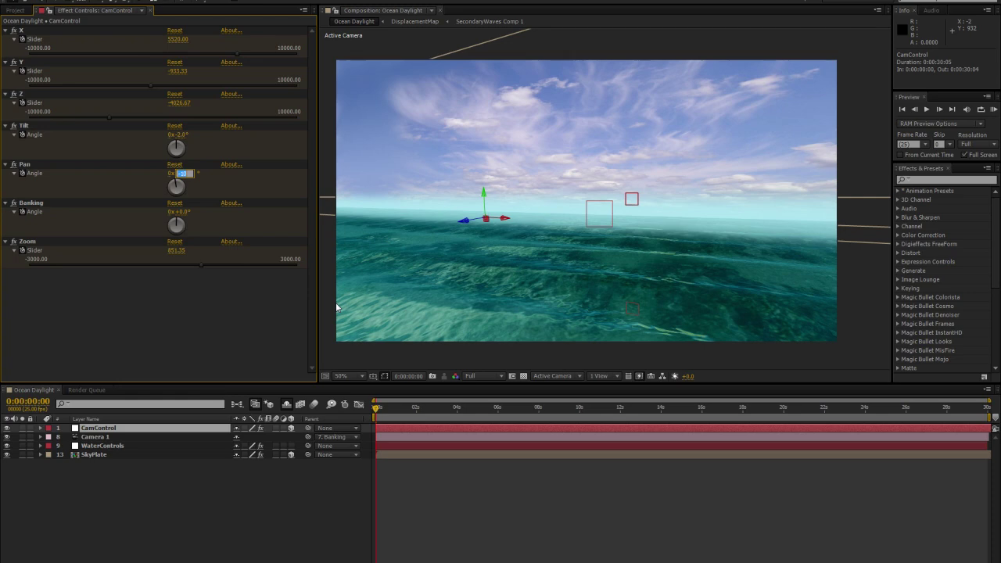
pyautogui.press('BackSpace')
pyautogui.write('-20')
pyautogui.press('Return')
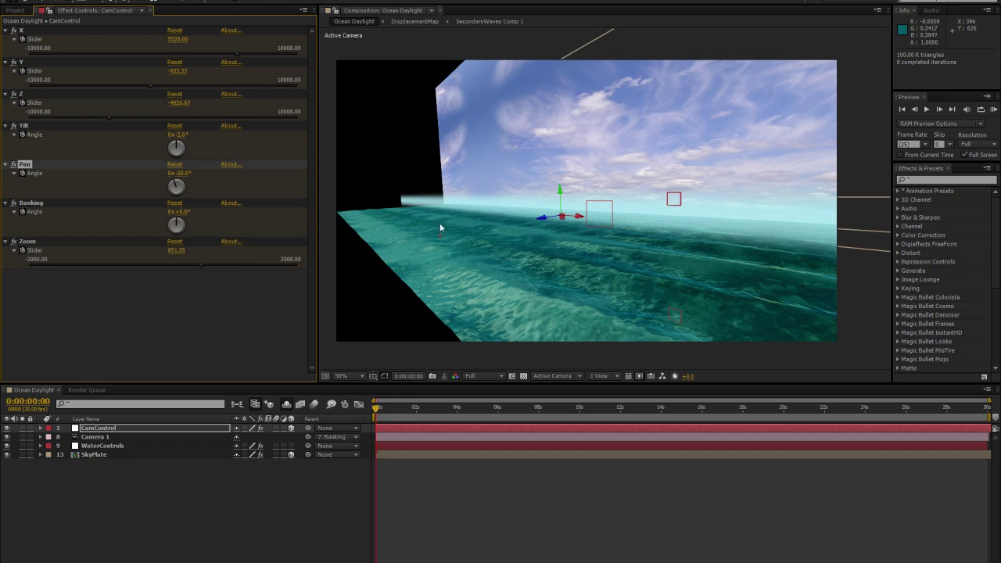
# - Return the Pan Angle to -10° and bring up WaterControls' effect settings
pyautogui.click(183, 174)
pyautogui.write('-10')
pyautogui.press('Return')
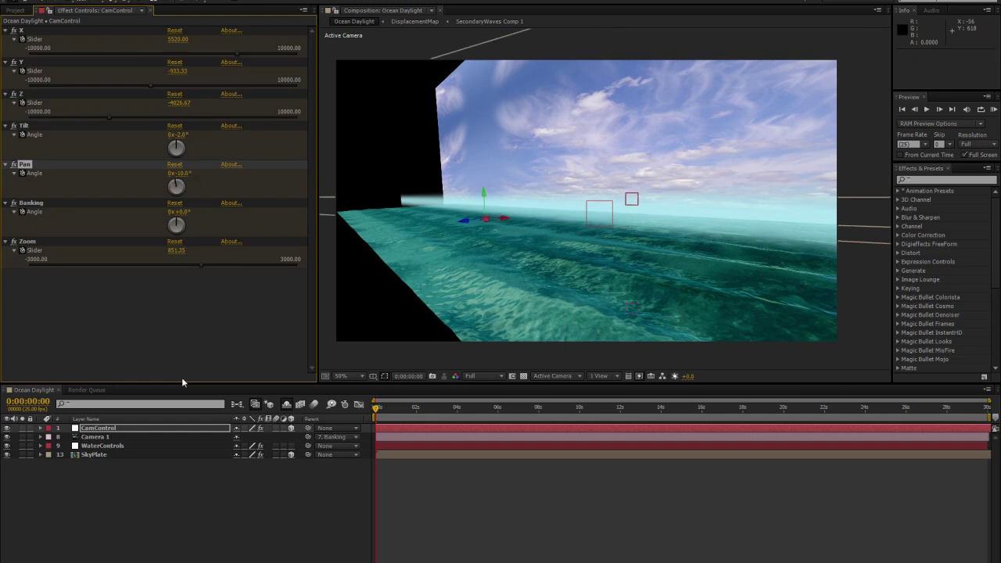
pyautogui.click(102, 446)
pyautogui.click(93, 11)
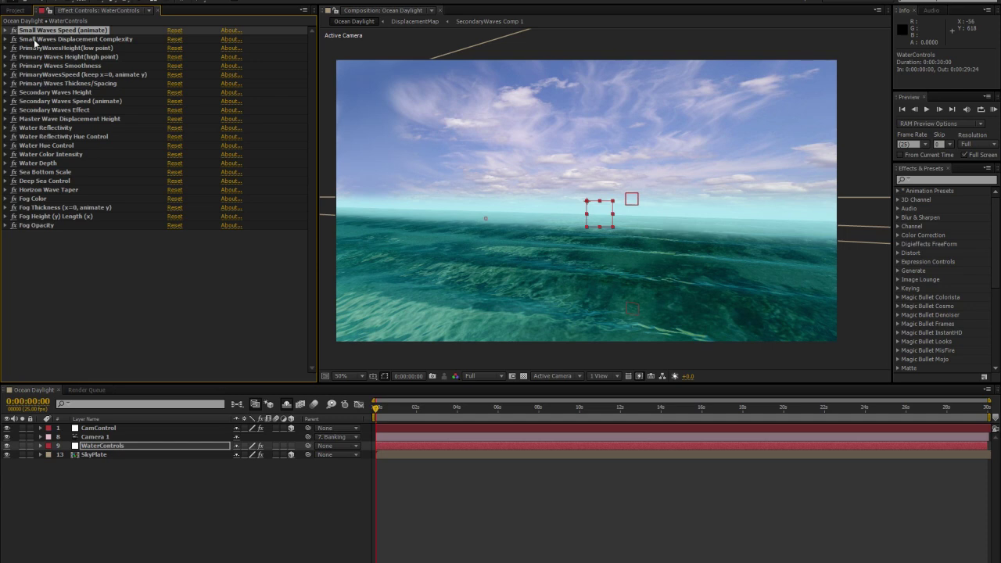
# - Reveal Small Waves Speed (15x+0.0° at the last frame) and Small Waves Displacement Complexity (3.38)
pyautogui.click(4, 30)
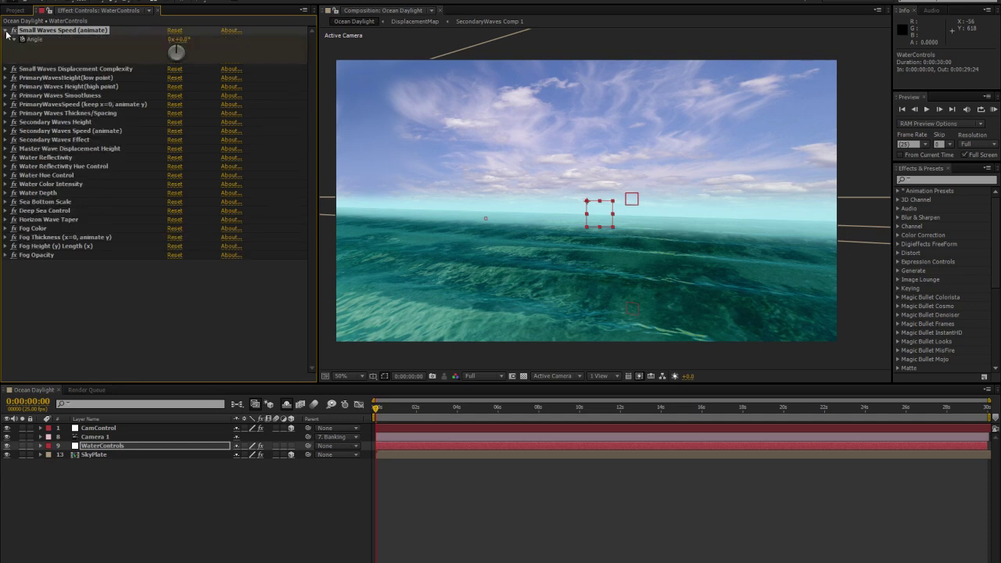
pyautogui.click(171, 50)
pyautogui.click(953, 110)
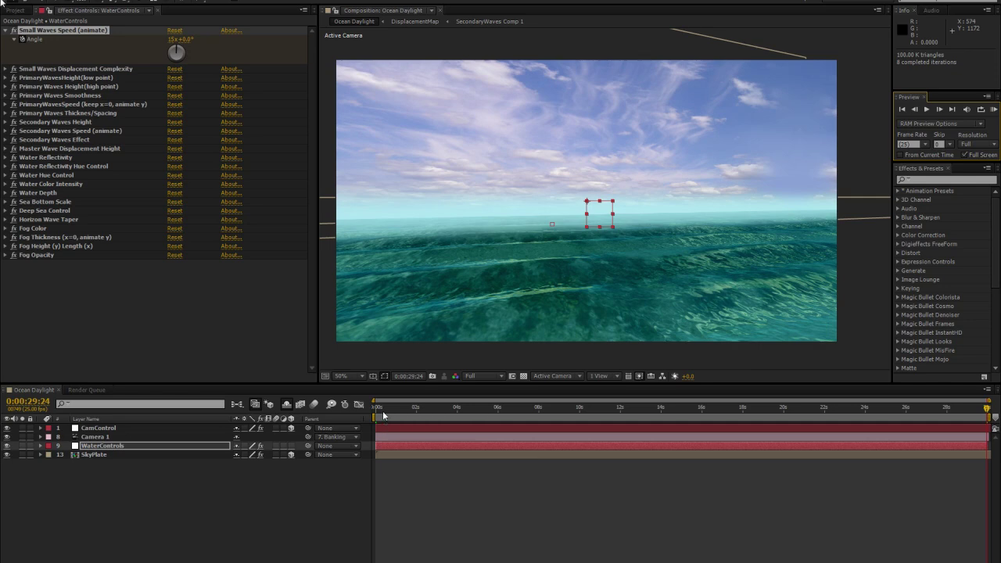
pyautogui.click(6, 70)
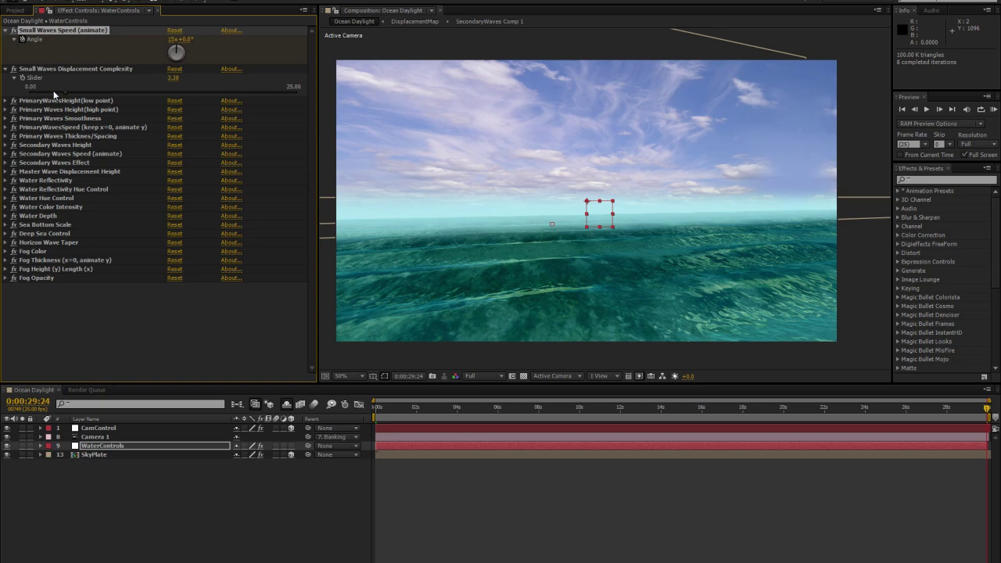
# - Set Small Waves Displacement Complexity to 1.46 and reveal the Primary Waves height, smoothness and speed settings
pyautogui.click(286, 92)
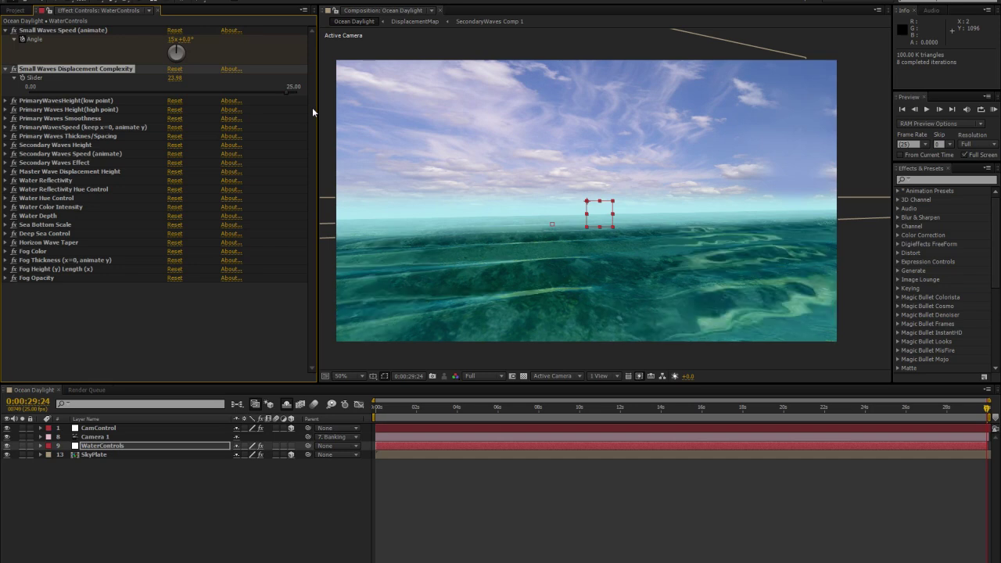
pyautogui.click(45, 92)
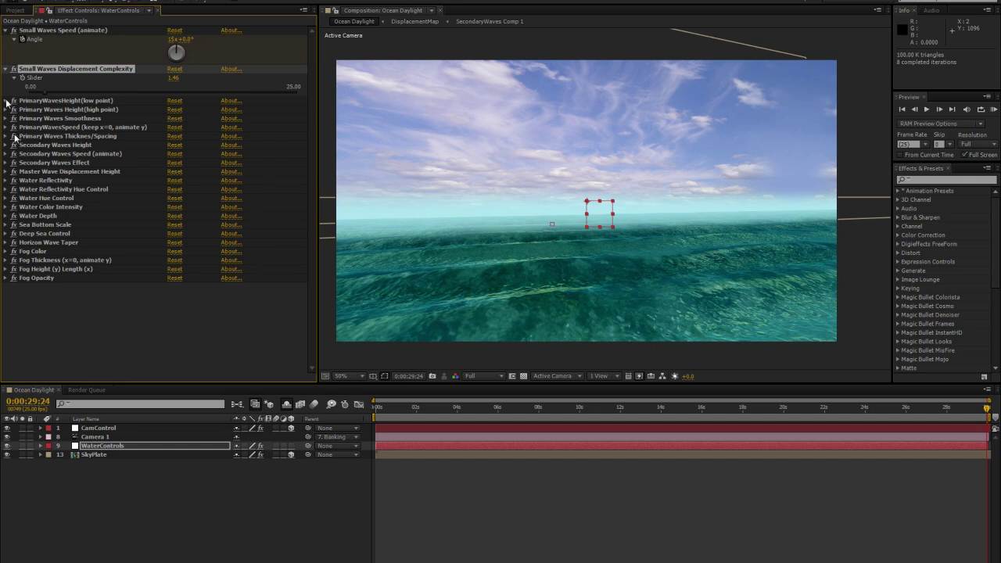
pyautogui.click(7, 101)
pyautogui.click(5, 133)
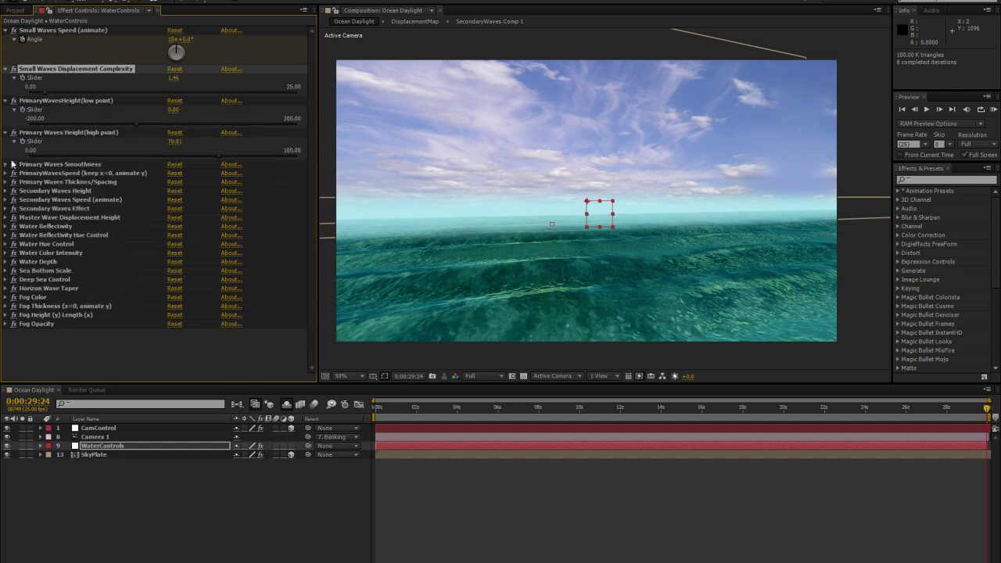
pyautogui.click(5, 165)
pyautogui.click(5, 197)
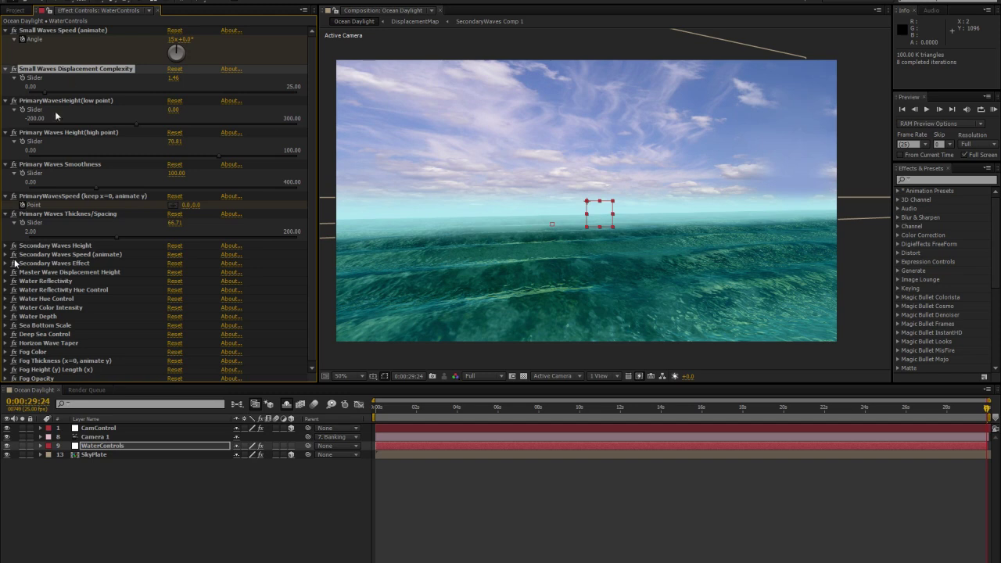
# - Set Primary Waves Height low point to -92.02 and high point to 46.89, then preview the ocean
pyautogui.click(72, 102)
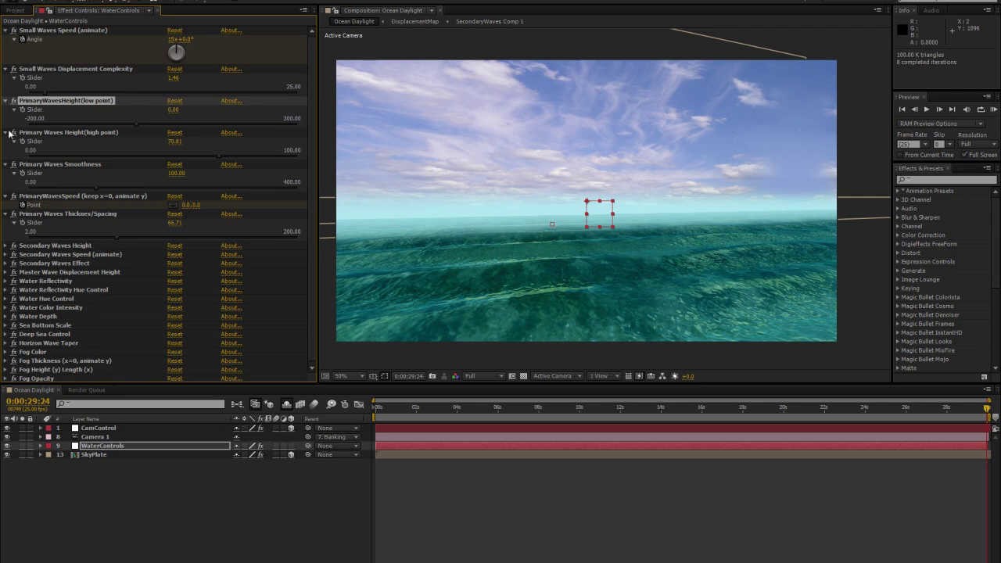
pyautogui.click(134, 123)
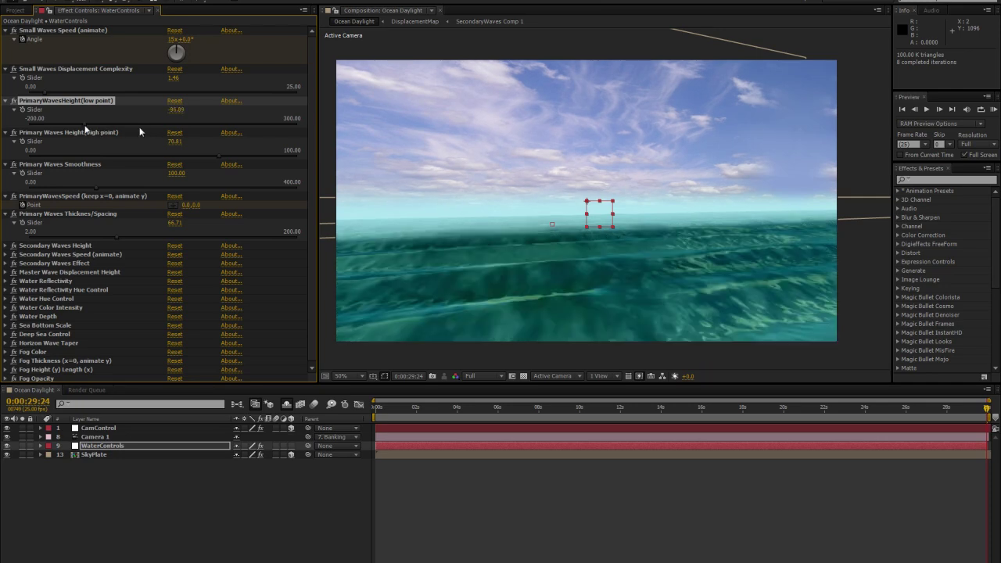
pyautogui.click(224, 126)
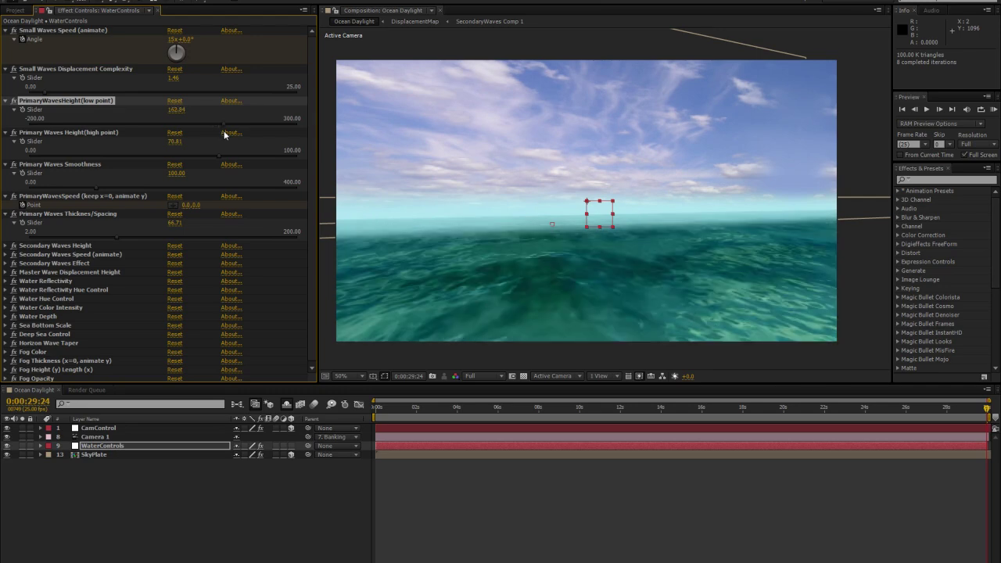
pyautogui.click(282, 136)
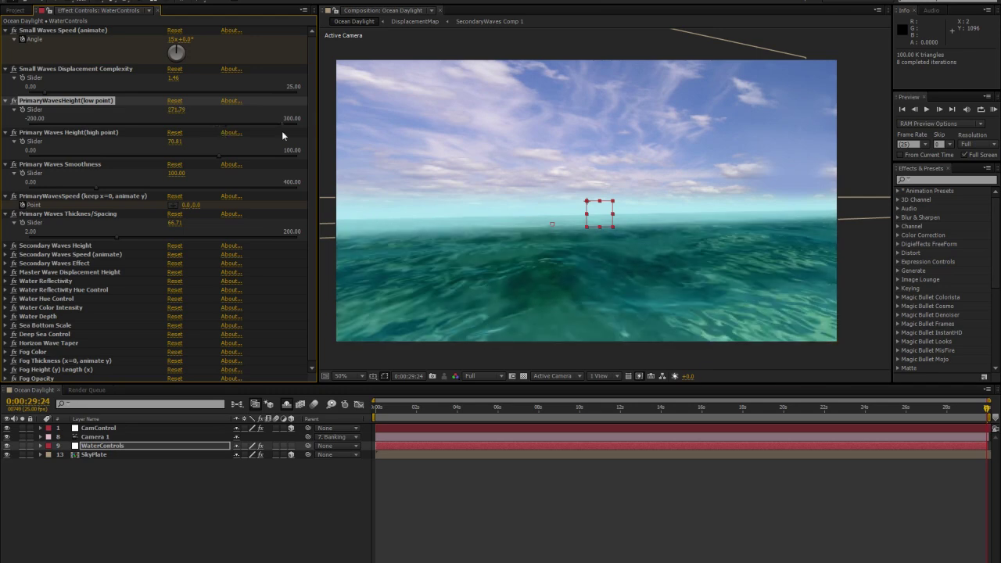
pyautogui.click(133, 134)
pyautogui.click(86, 126)
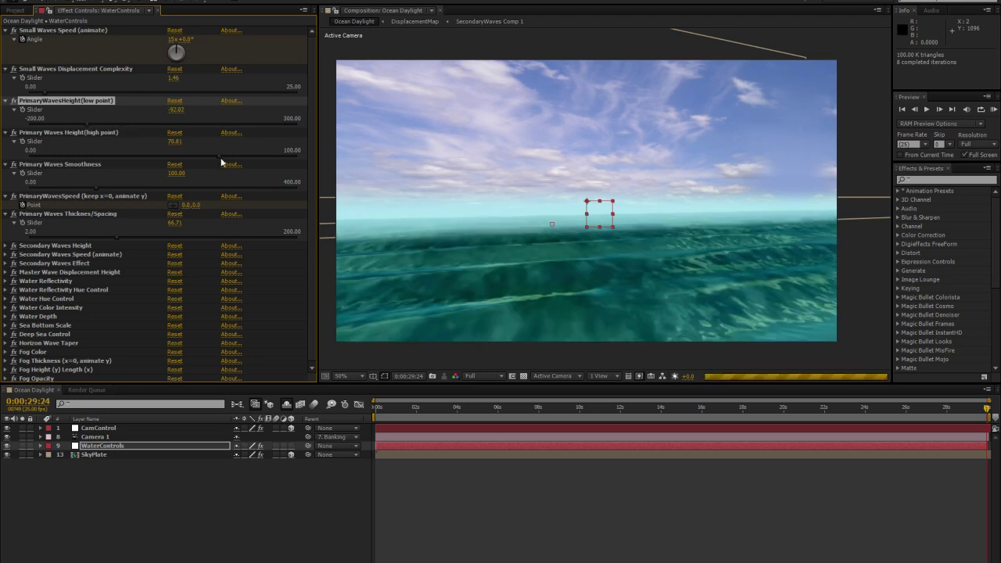
pyautogui.moveTo(254, 156); pyautogui.dragTo(68, 158)
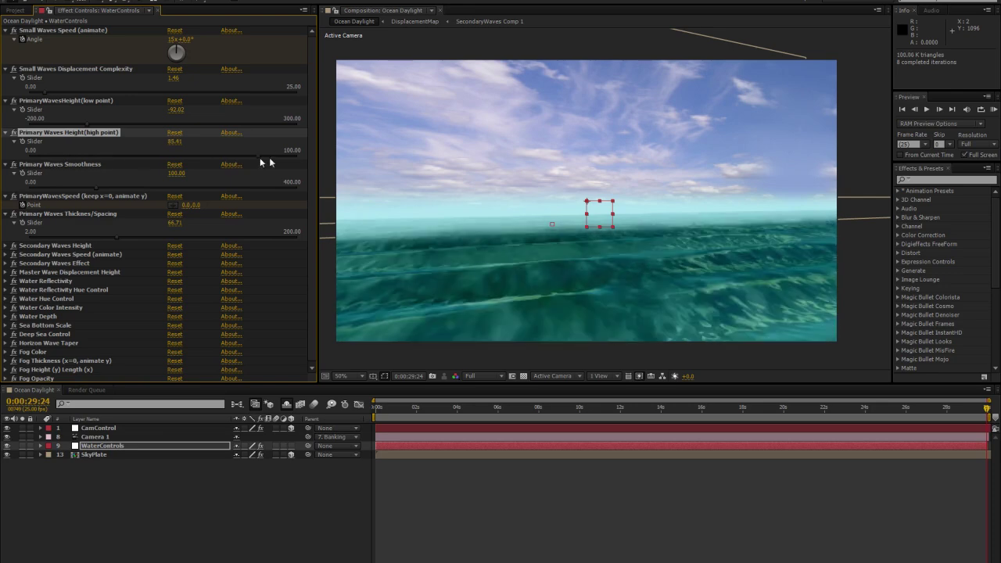
pyautogui.moveTo(260, 157); pyautogui.dragTo(154, 161)
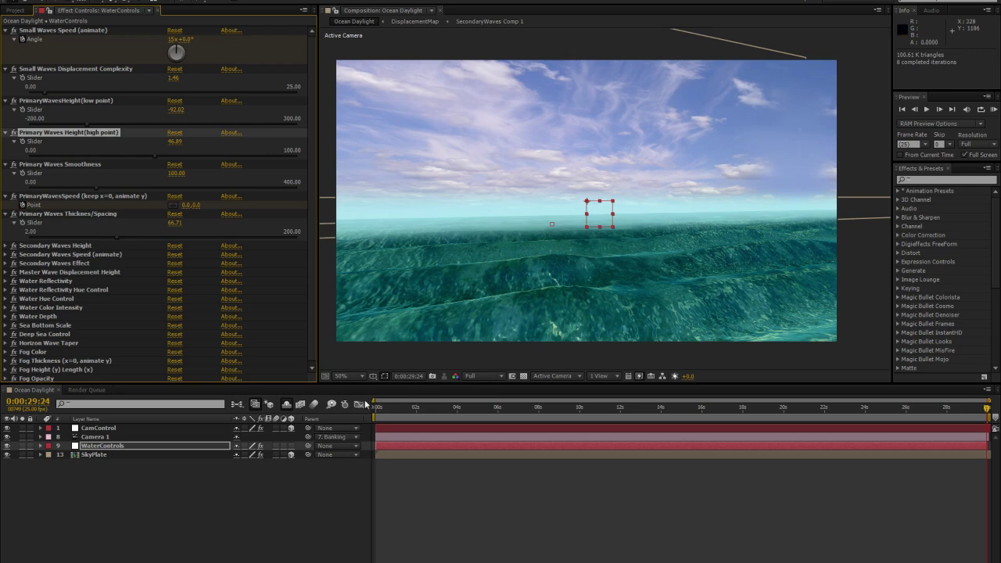
pyautogui.press('KP_0')
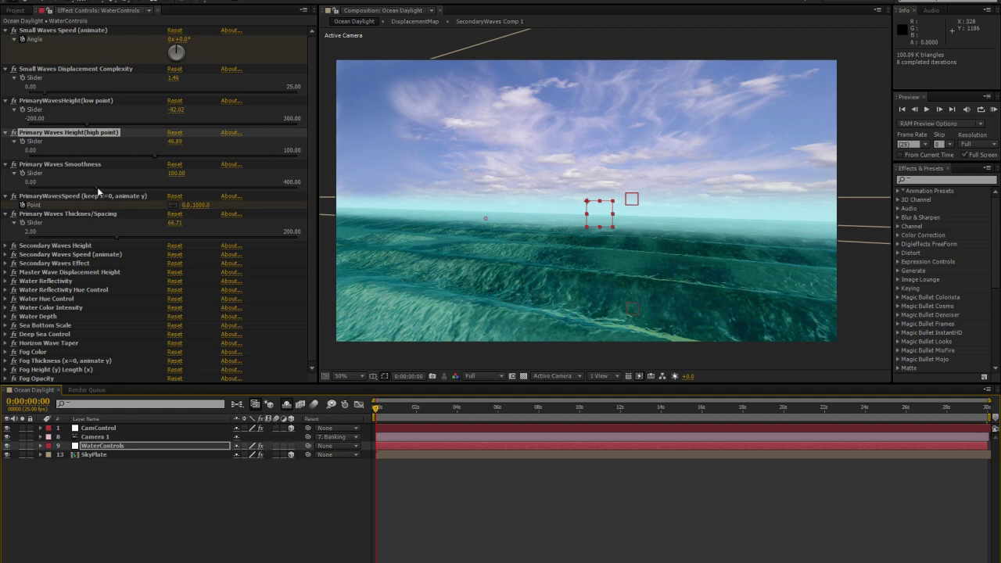
# - Set Primary Waves Smoothness to 151.75
pyautogui.moveTo(97, 188); pyautogui.dragTo(95, 187)
pyautogui.moveTo(288, 186); pyautogui.dragTo(295, 186)
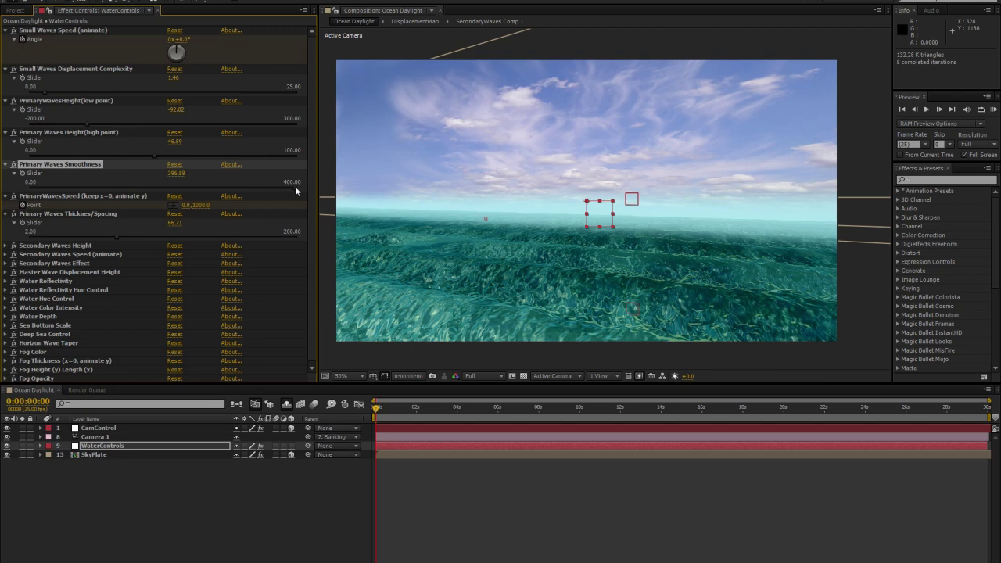
pyautogui.moveTo(295, 186); pyautogui.dragTo(294, 186)
pyautogui.click(36, 191)
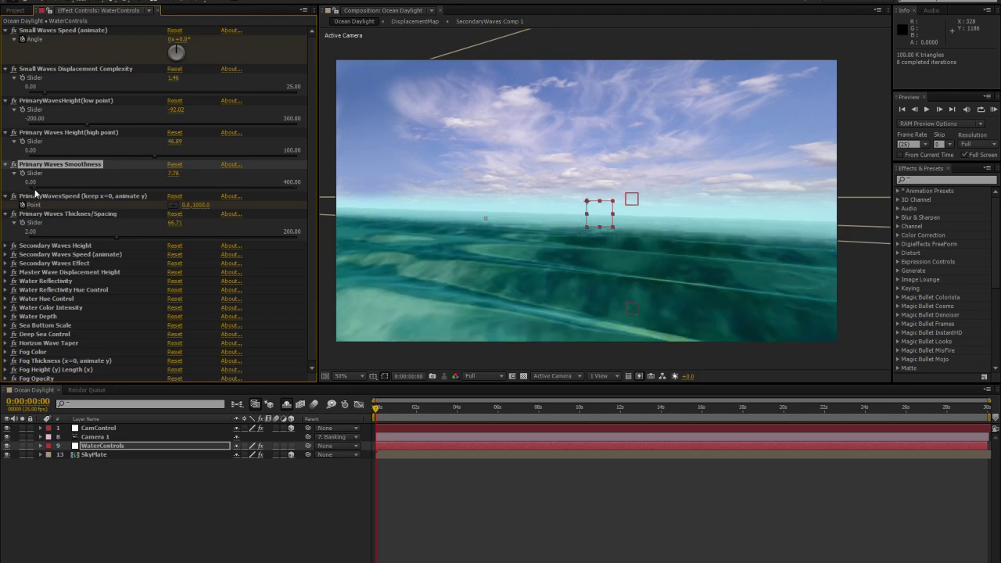
pyautogui.click(130, 187)
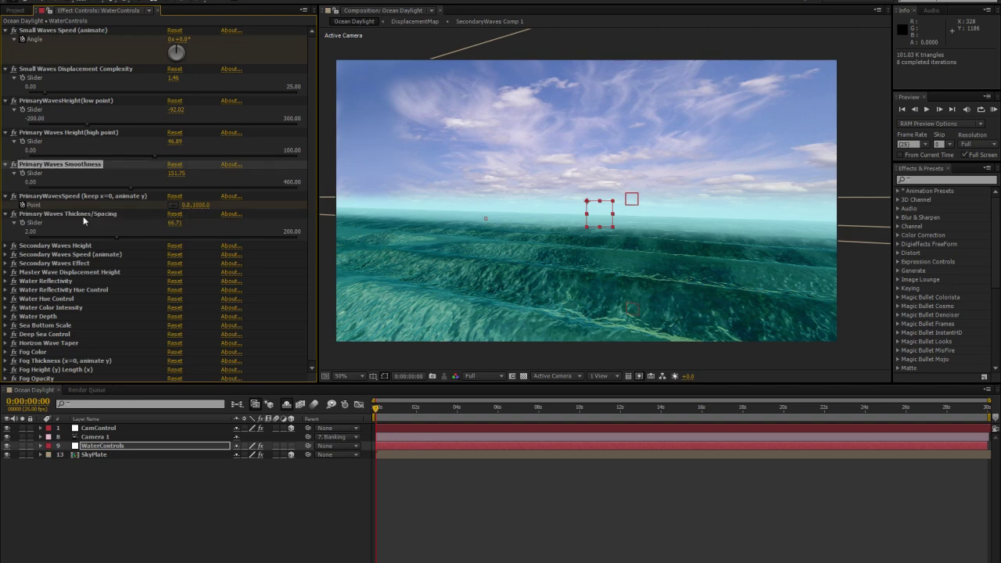
# - Try several Primary Waves Thickness/Spacing values, settling at 79.81
pyautogui.click(53, 215)
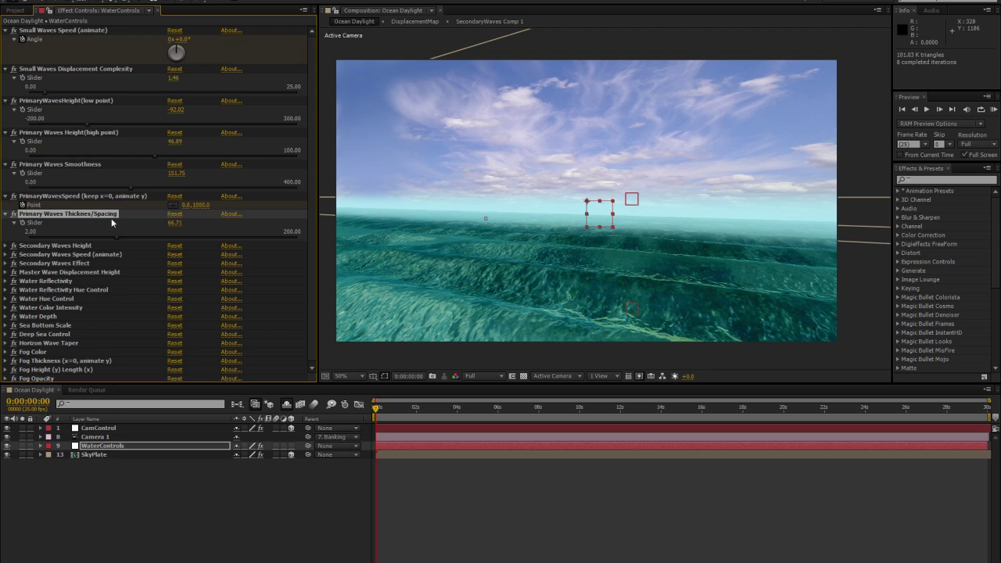
pyautogui.click(40, 236)
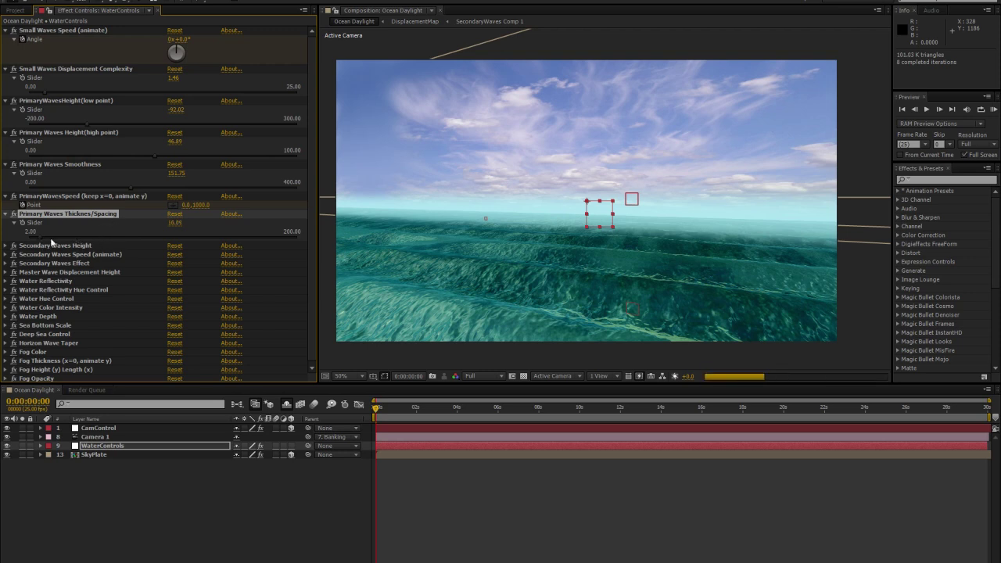
pyautogui.click(51, 238)
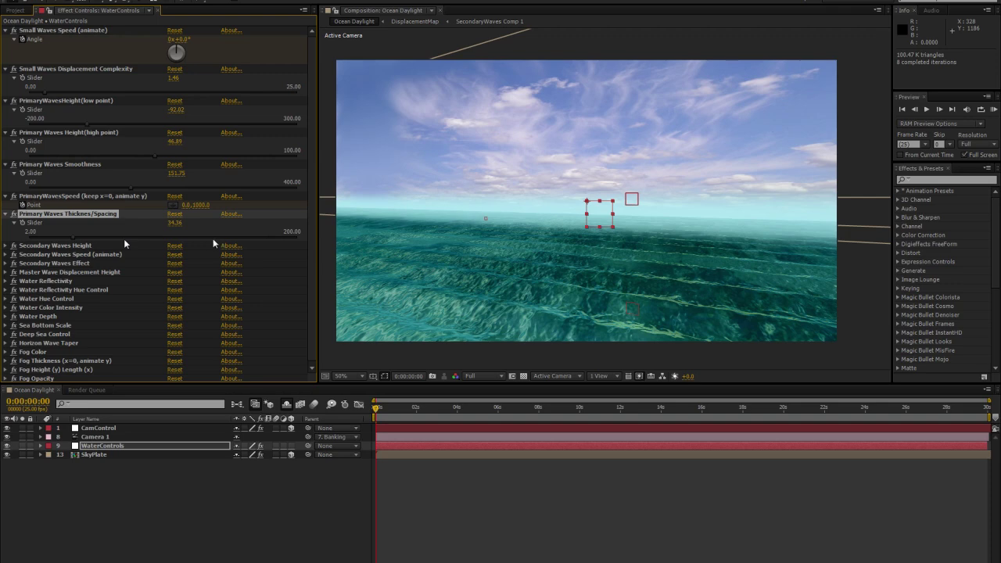
pyautogui.click(266, 236)
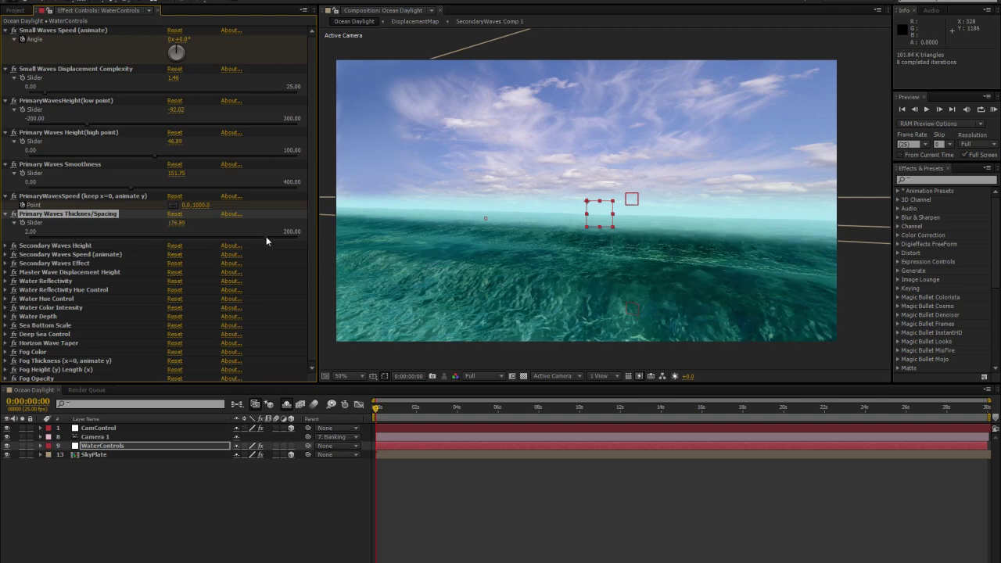
pyautogui.click(135, 237)
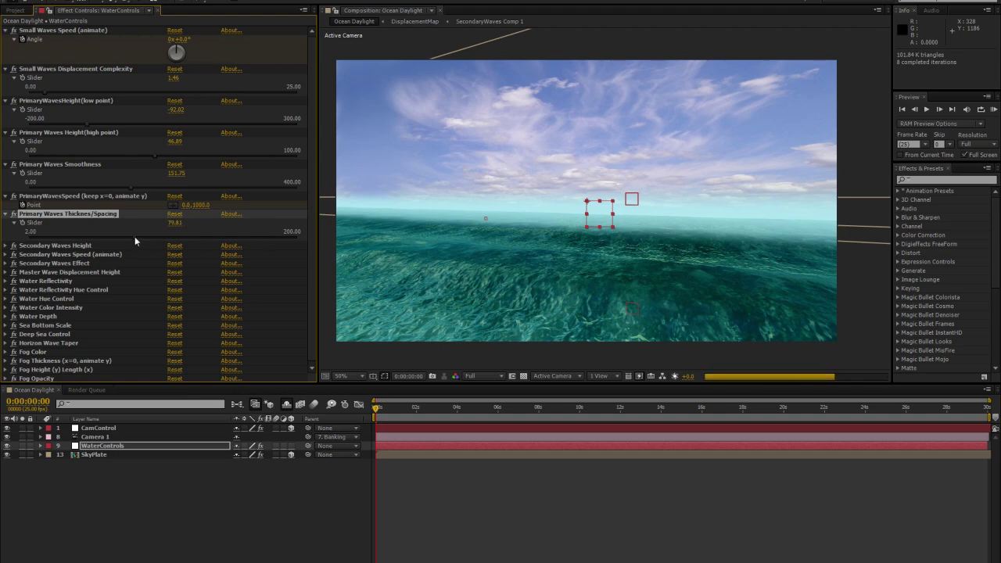
# - Reveal the Secondary Waves Height, Speed and Effect settings and set Secondary Waves Height to 73.74
pyautogui.click(5, 245)
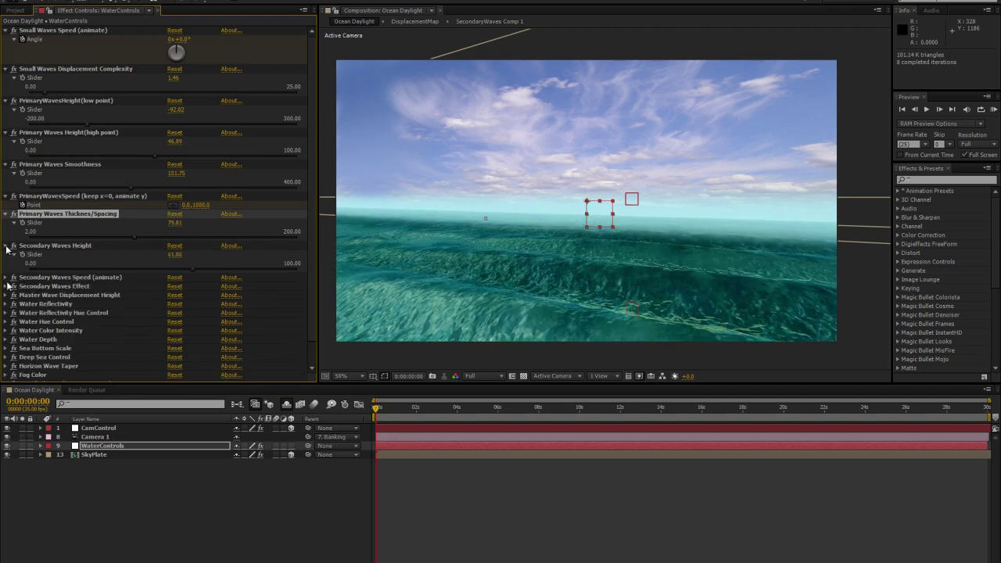
pyautogui.click(5, 279)
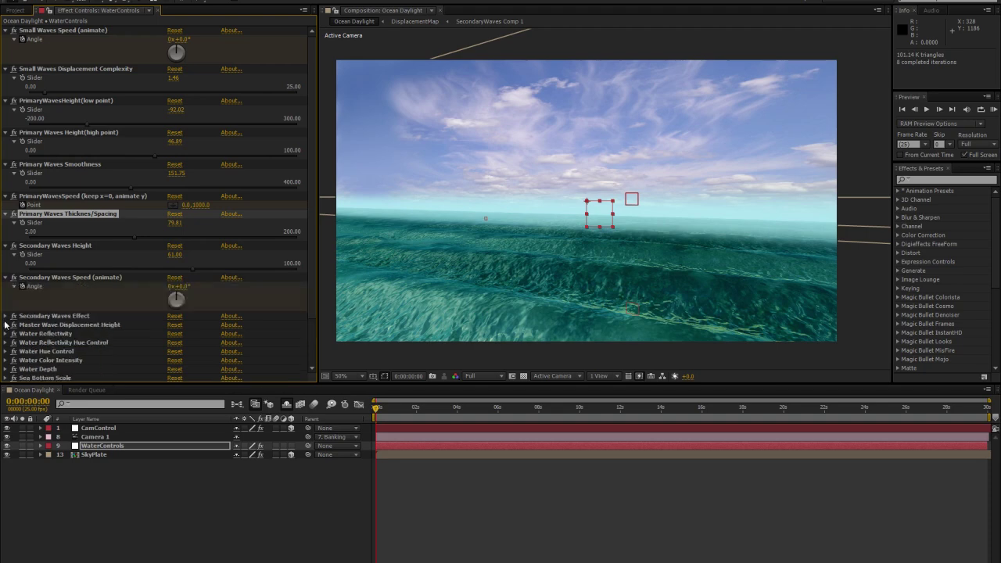
pyautogui.click(5, 317)
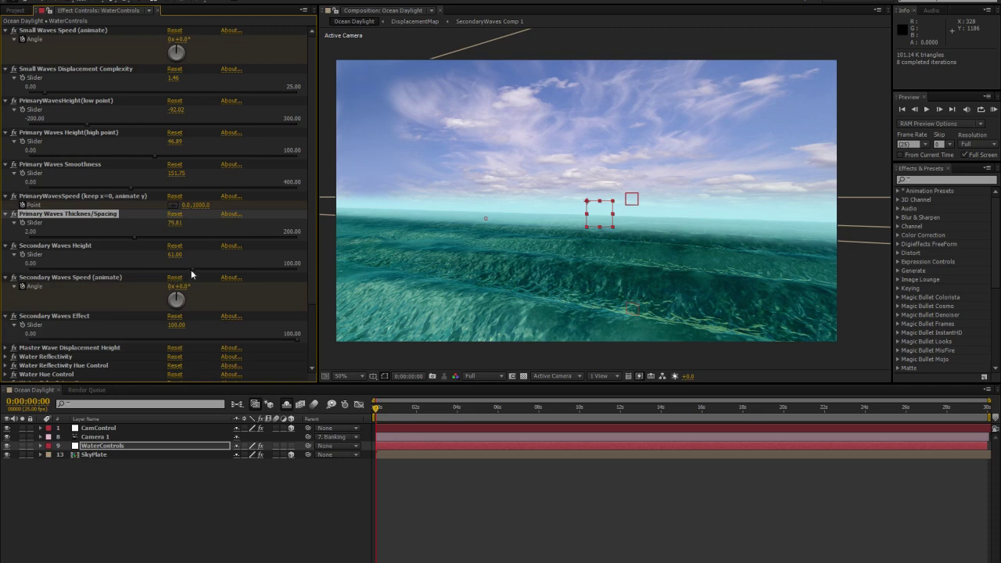
pyautogui.moveTo(191, 275); pyautogui.dragTo(35, 271)
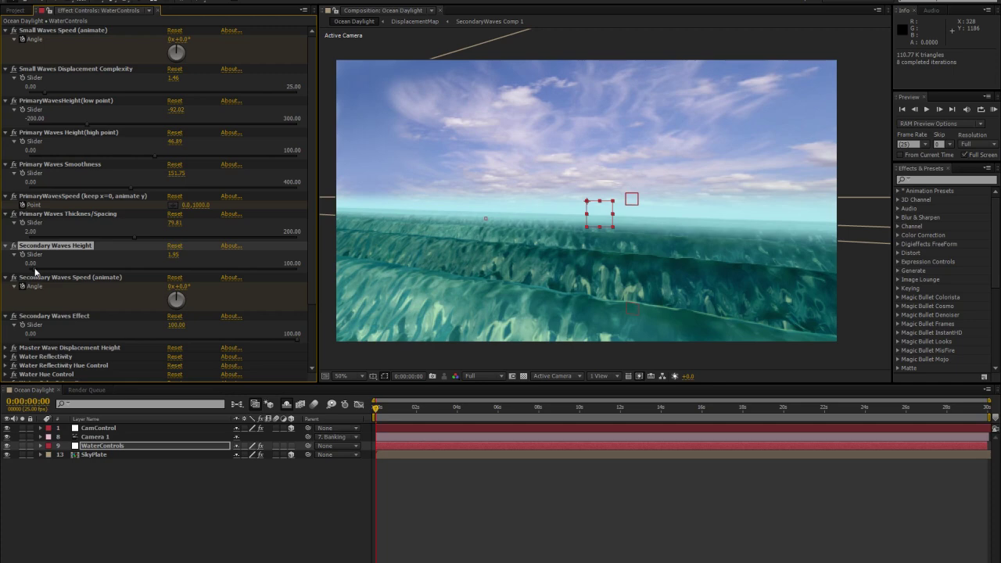
pyautogui.moveTo(35, 272); pyautogui.dragTo(327, 278)
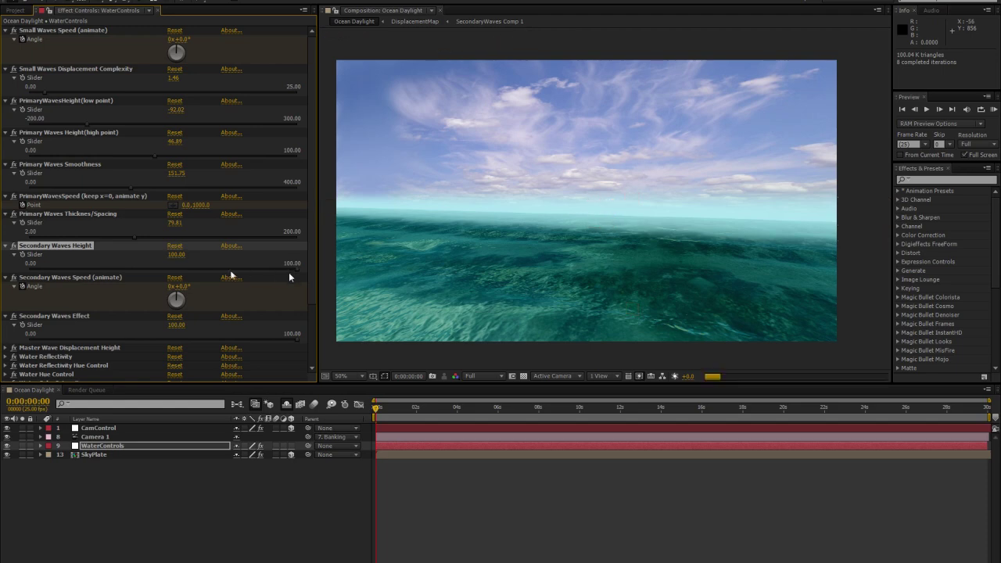
pyautogui.moveTo(288, 272); pyautogui.dragTo(278, 270)
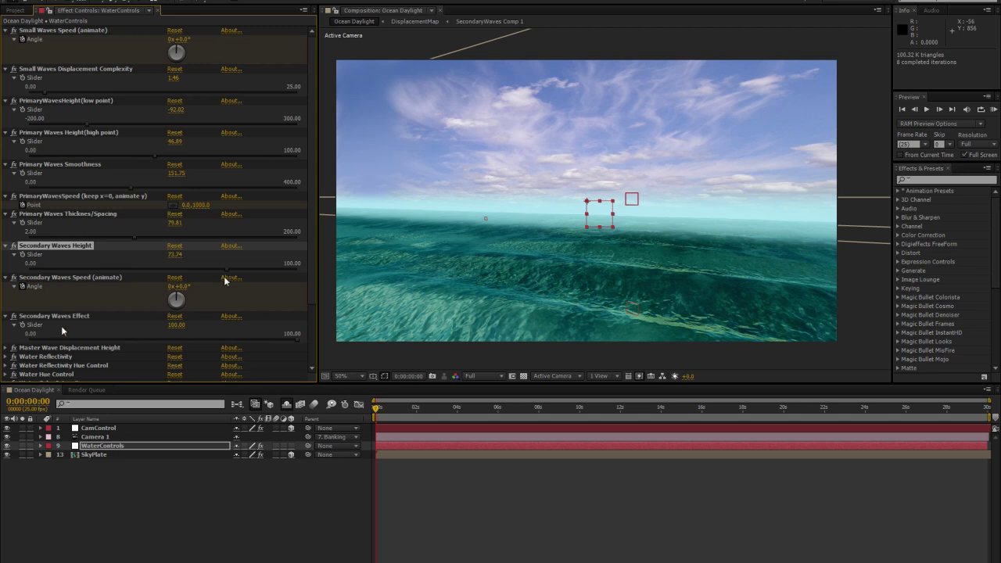
# - Test a weaker Secondary Waves Effect, leaving it at 100
pyautogui.moveTo(241, 335); pyautogui.dragTo(314, 341)
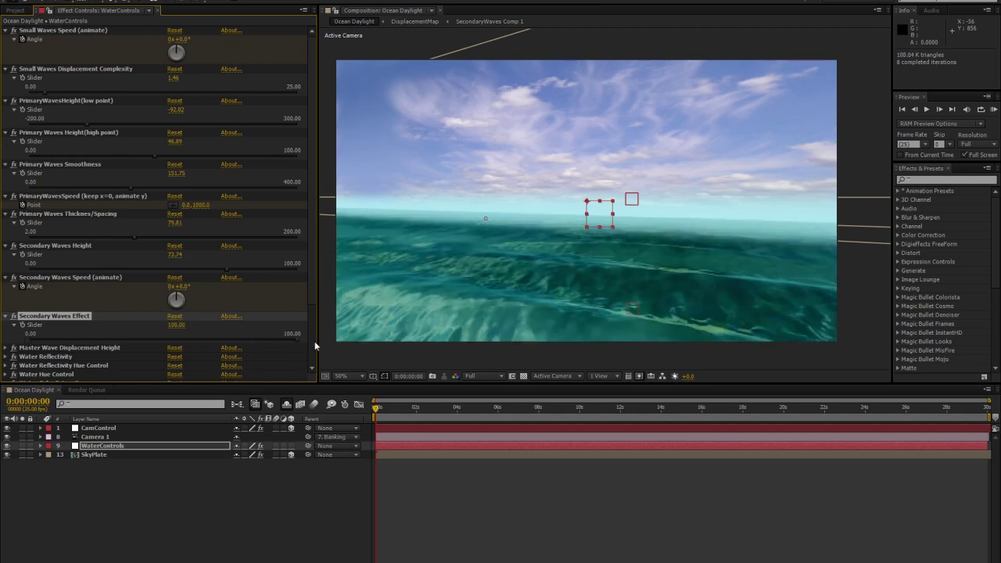
pyautogui.click(174, 357)
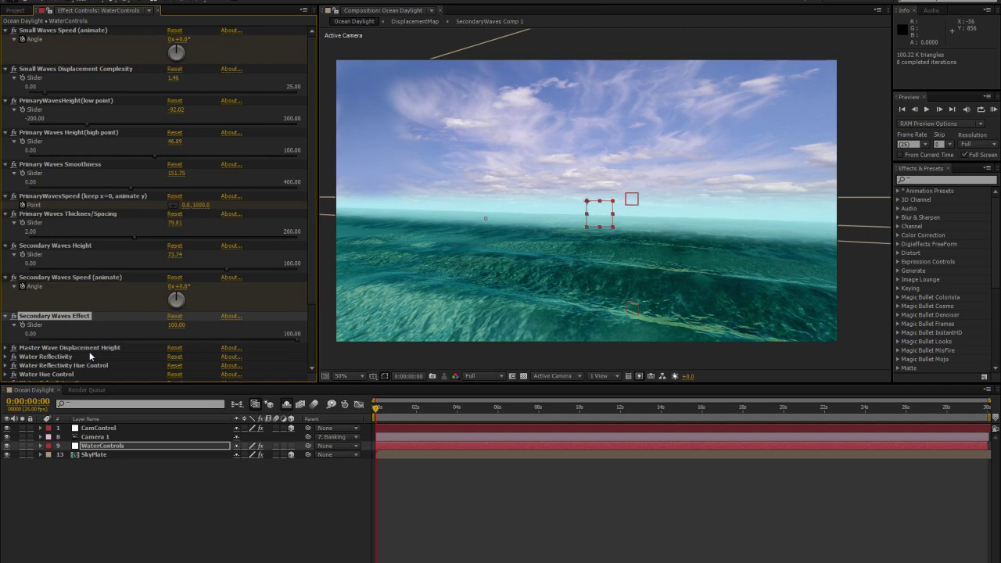
pyautogui.scroll(-3, 89, 351)
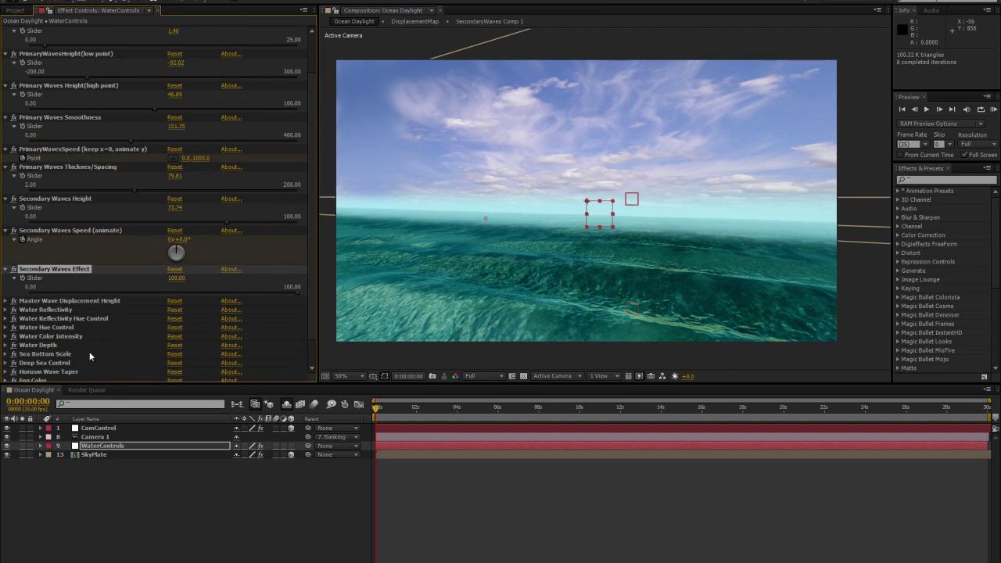
# - Drag Master Wave Displacement Height, undoing one change, until it reads 81.71
pyautogui.scroll(-2, 89, 355)
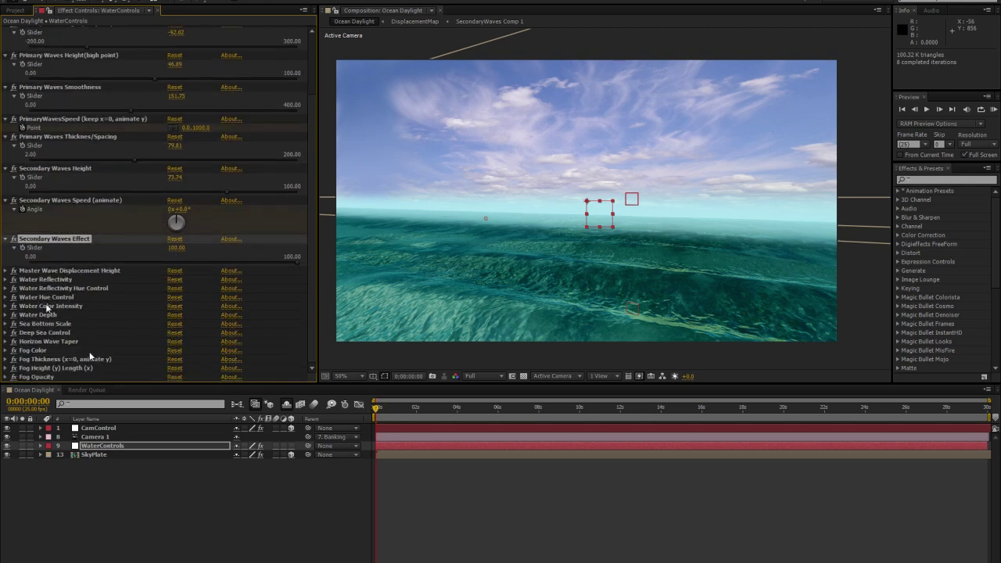
pyautogui.click(6, 270)
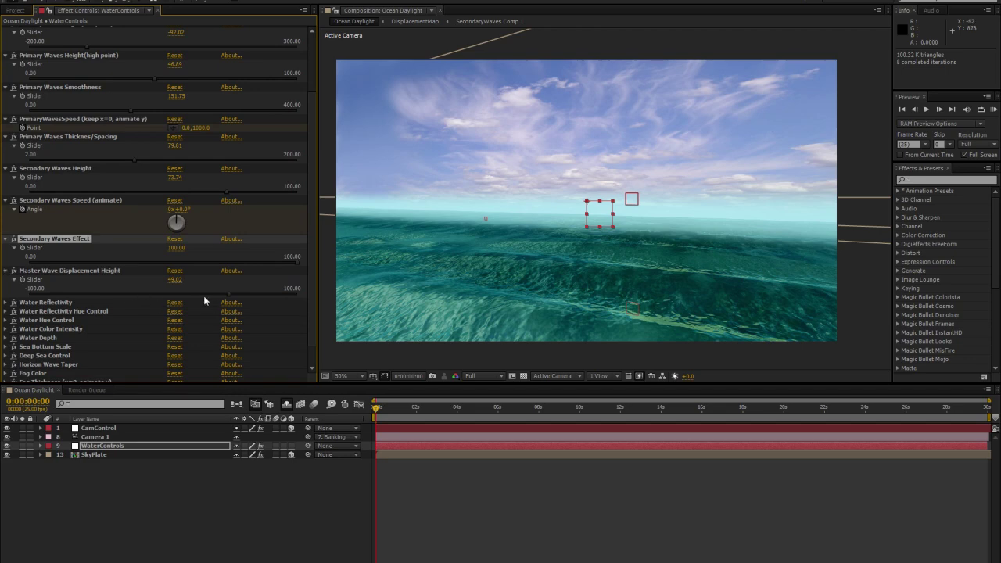
pyautogui.moveTo(196, 291); pyautogui.dragTo(160, 293)
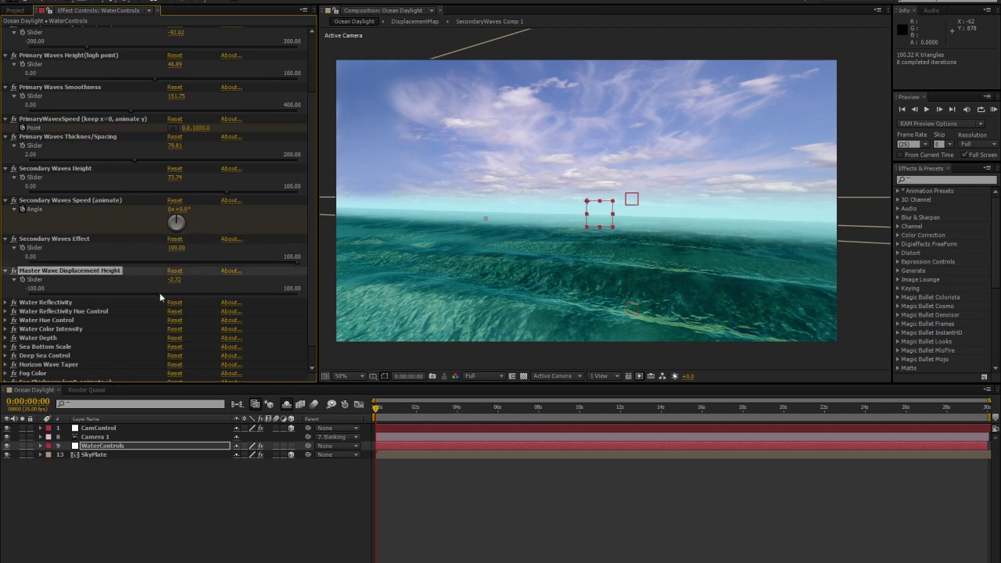
pyautogui.hotkey('ctrl', 'z')
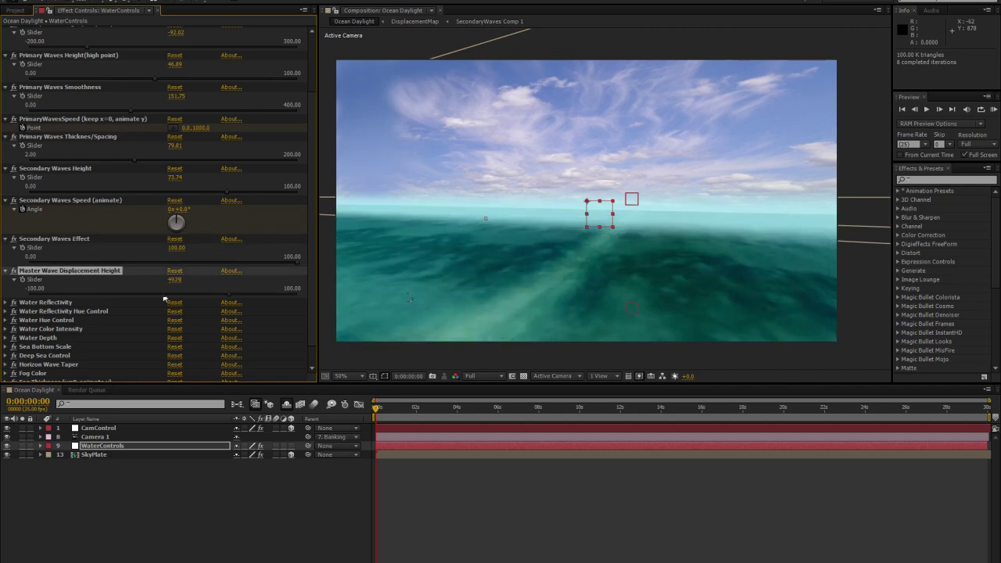
pyautogui.moveTo(229, 288); pyautogui.dragTo(314, 294)
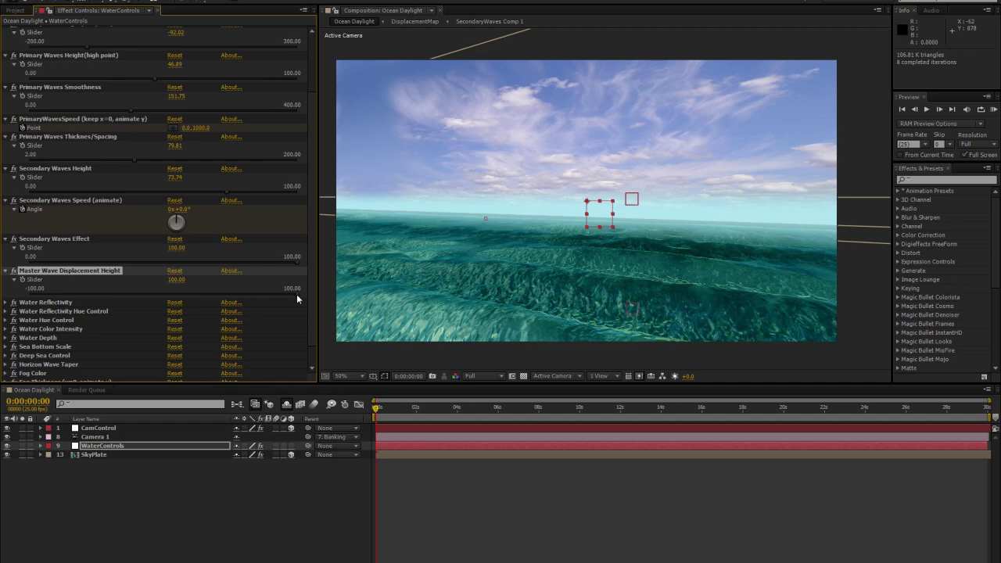
pyautogui.moveTo(296, 294); pyautogui.dragTo(2, 297)
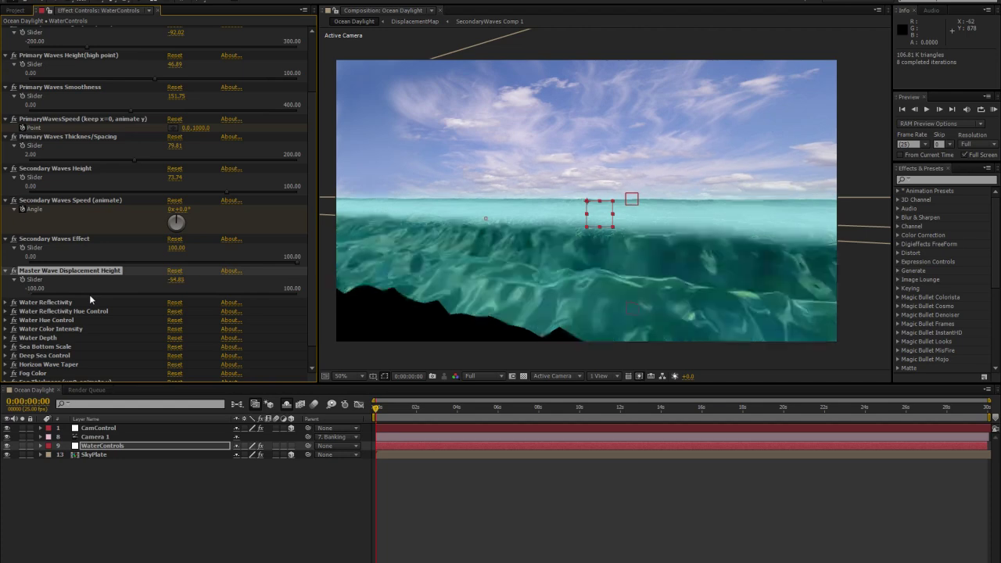
pyautogui.moveTo(89, 294); pyautogui.dragTo(272, 294)
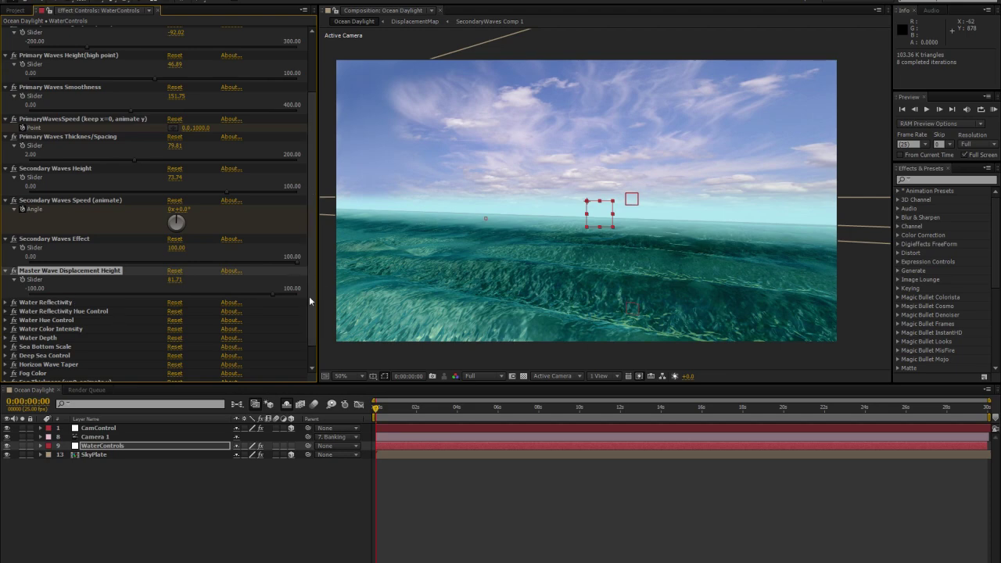
pyautogui.scroll(3, 309, 295)
pyautogui.scroll(-4, 313, 294)
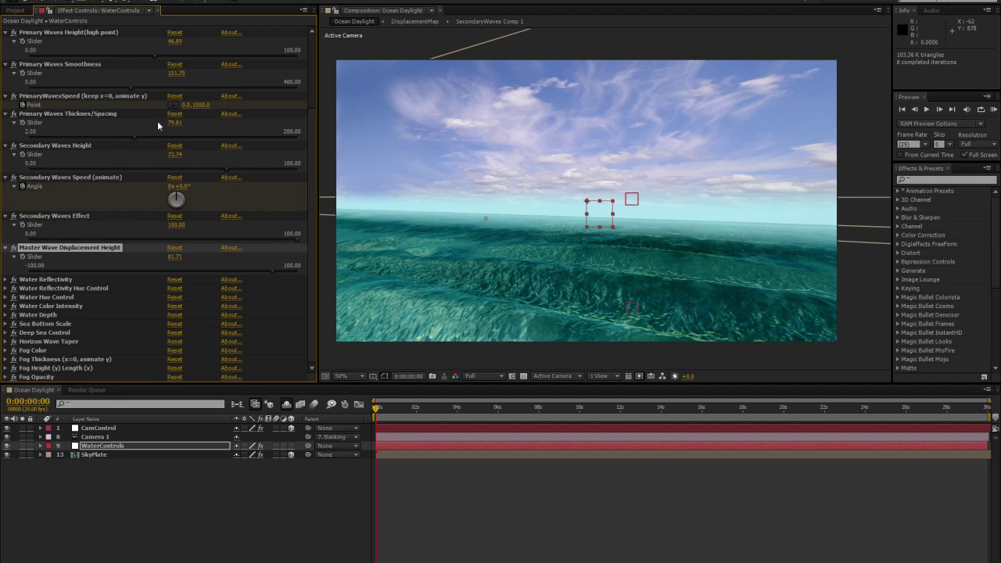
# - Set Primary Waves Height (high point) to 71.60 and Primary Waves Smoothness to 129.96
pyautogui.scroll(3, 81, 128)
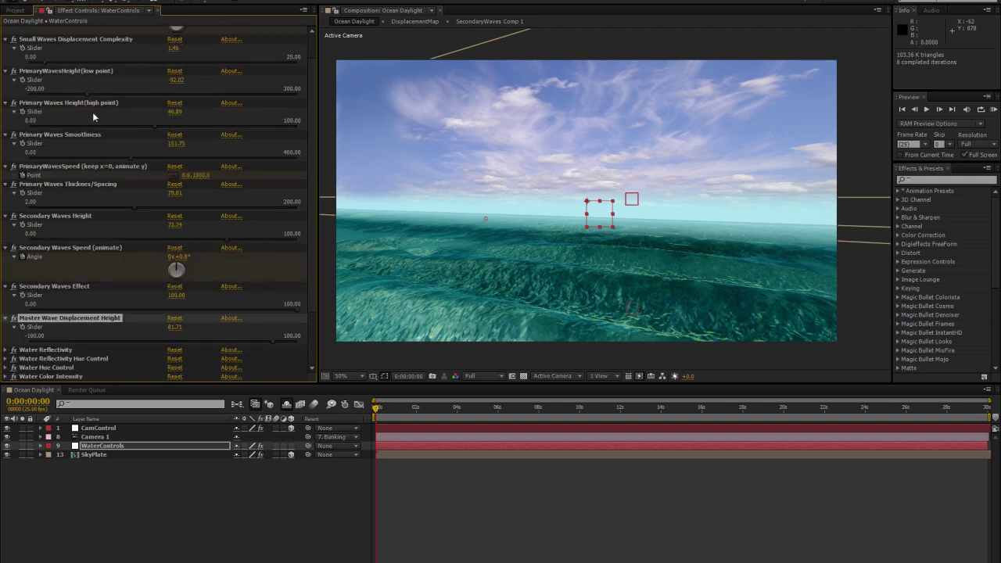
pyautogui.click(146, 129)
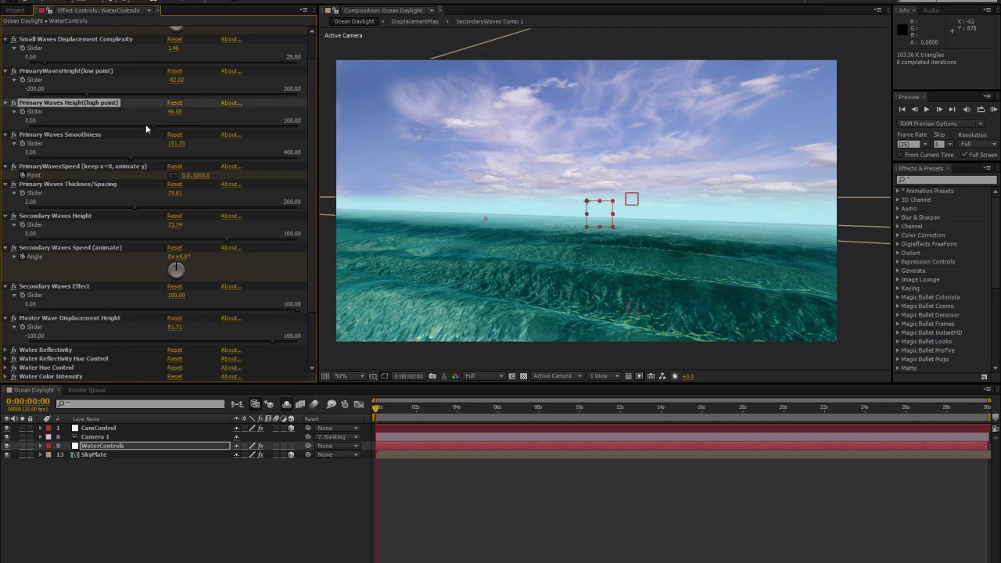
pyautogui.click(230, 130)
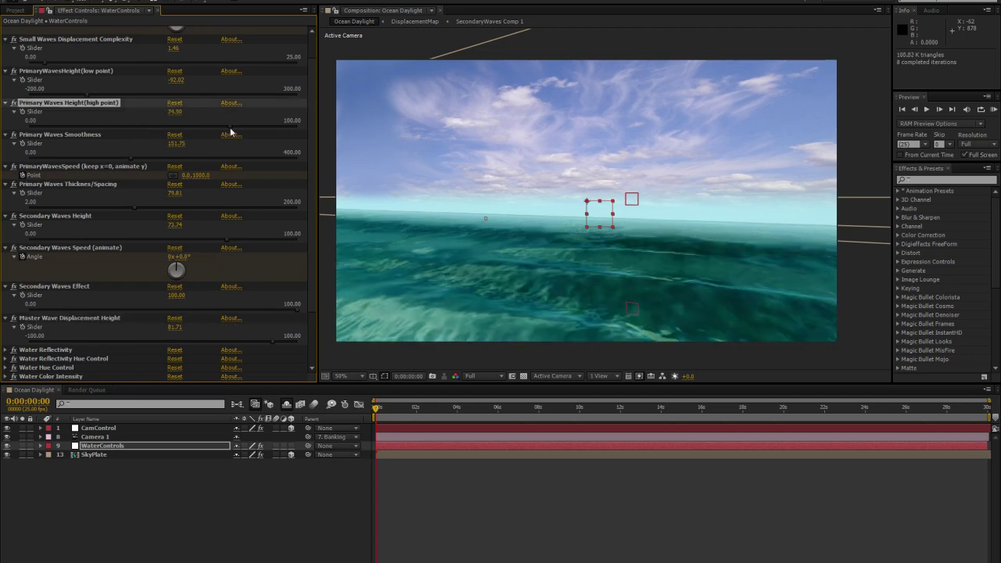
pyautogui.moveTo(230, 133); pyautogui.dragTo(222, 132)
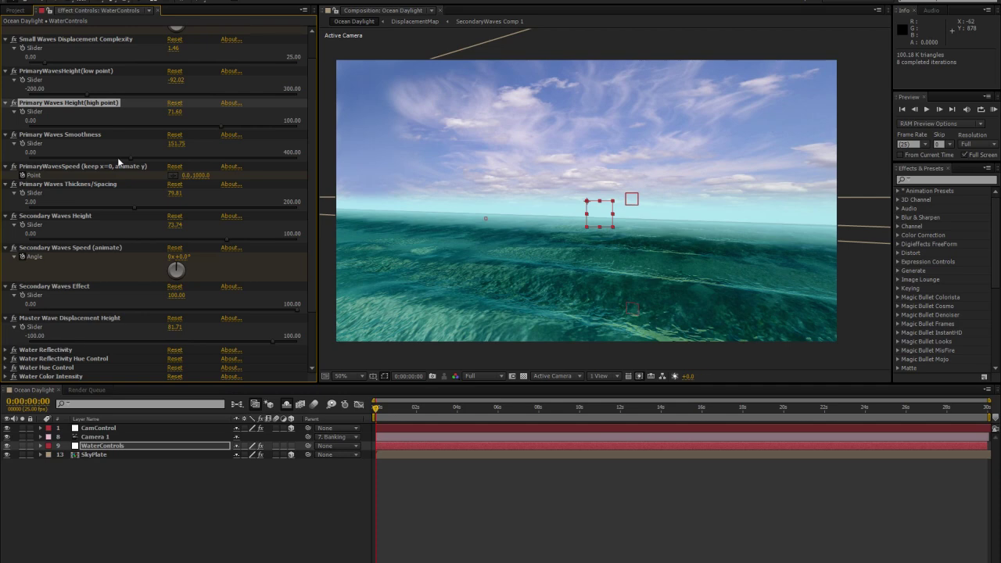
pyautogui.moveTo(117, 157); pyautogui.dragTo(116, 157)
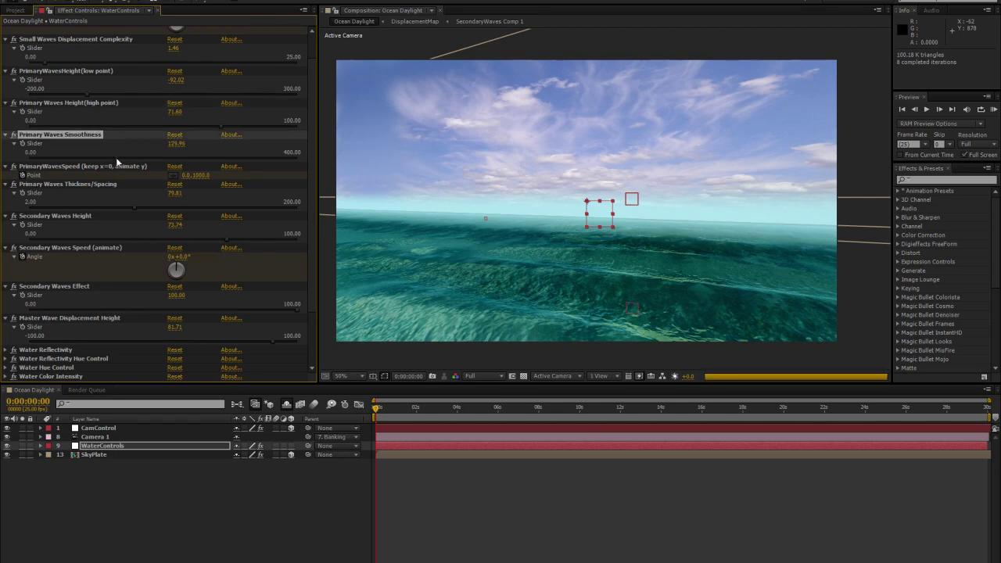
pyautogui.scroll(-2, 137, 261)
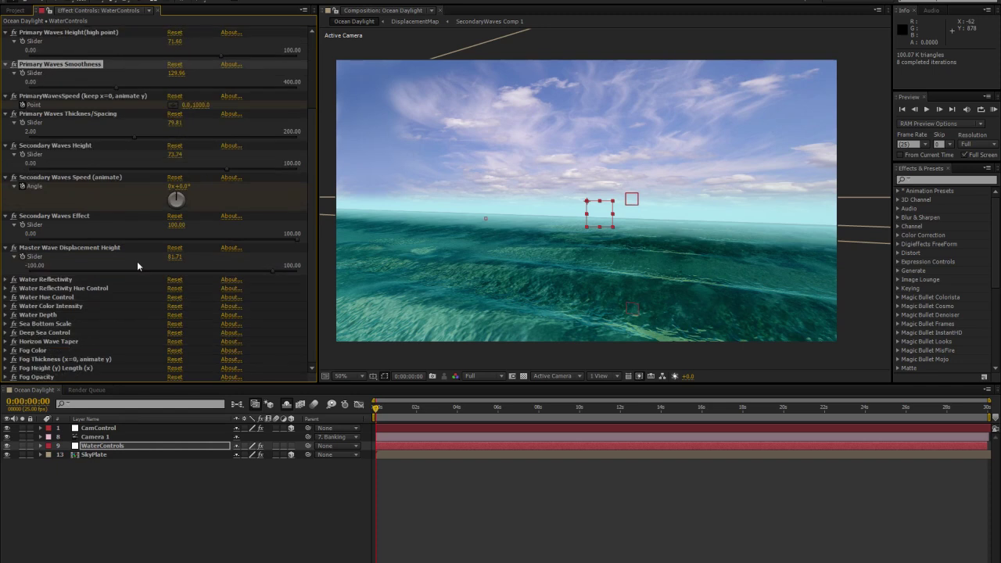
pyautogui.click(64, 282)
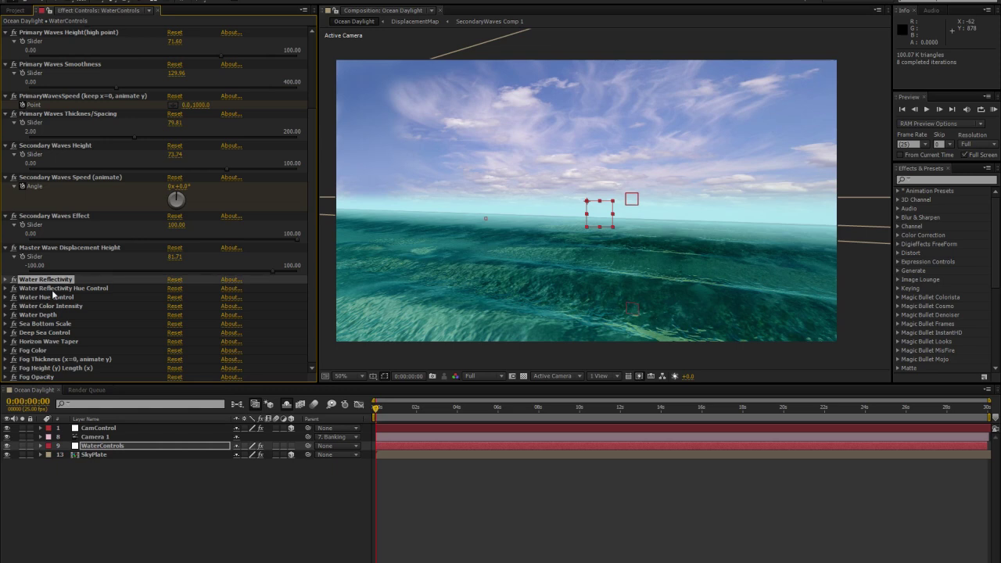
# - Test the Water Reflectivity slider range and give Water Reflectivity Hue Control a dark green
pyautogui.click(6, 279)
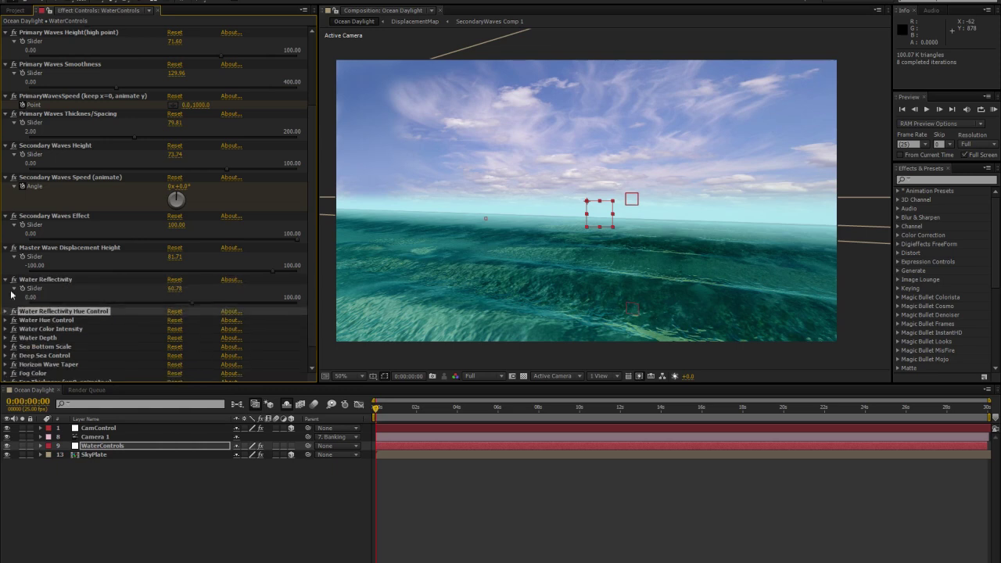
pyautogui.click(6, 311)
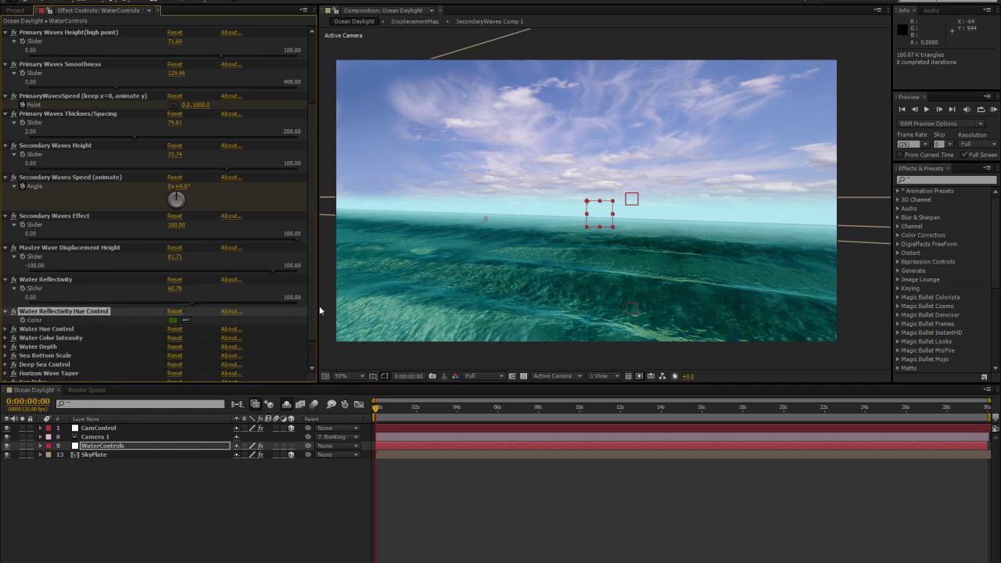
pyautogui.scroll(-1, 186, 374)
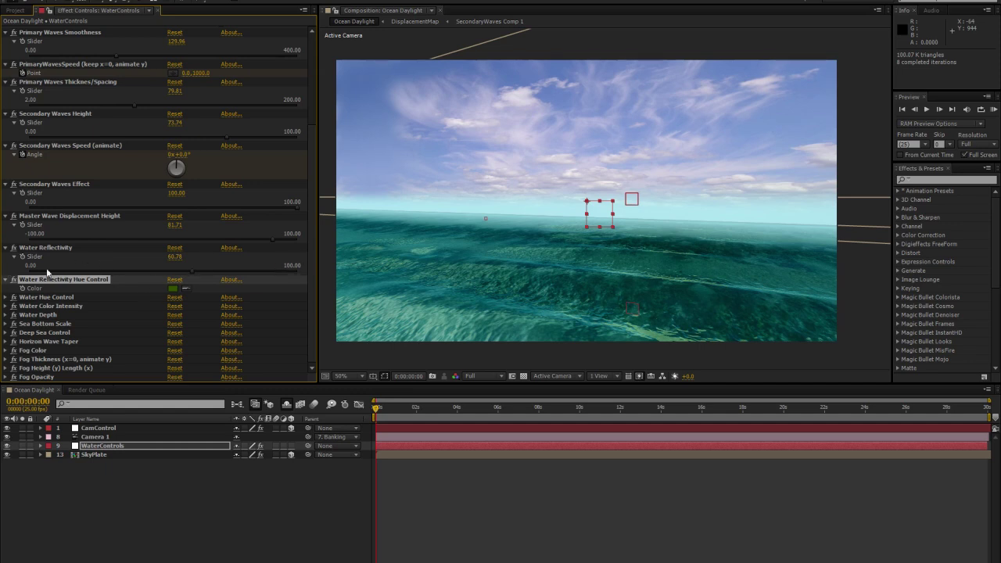
pyautogui.hotkey('ctrl', 'z')
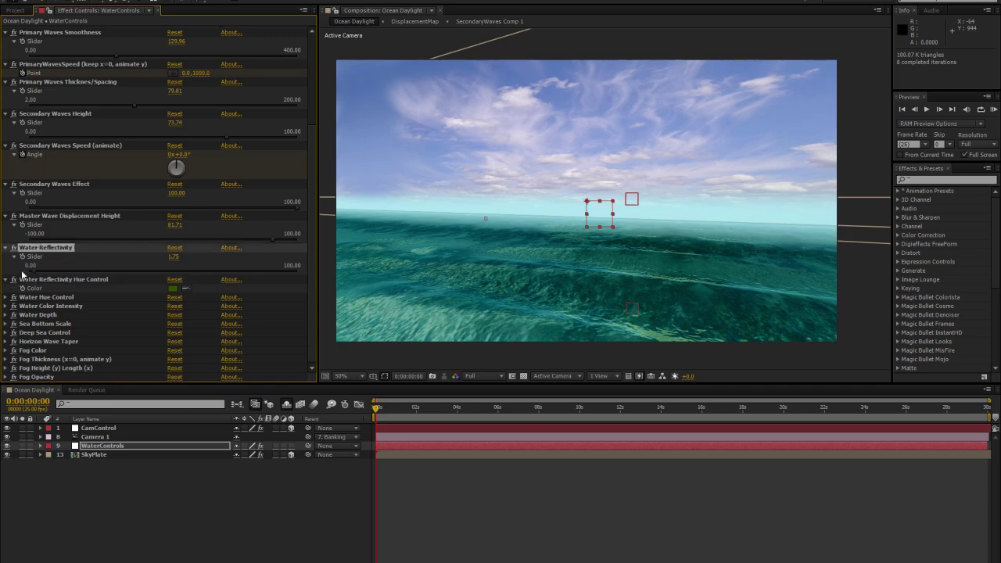
pyautogui.hotkey('ctrl', 'z')
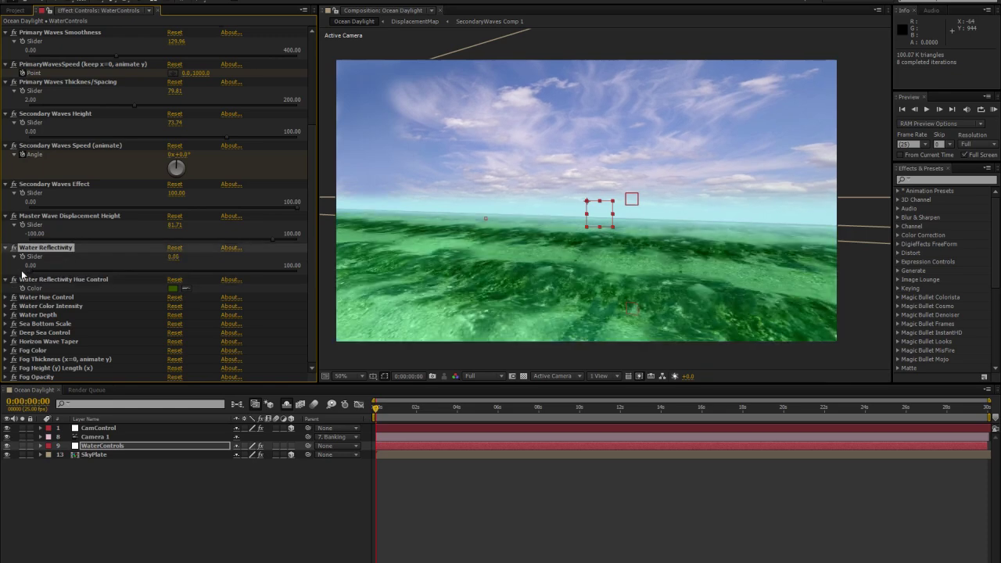
pyautogui.click(297, 271)
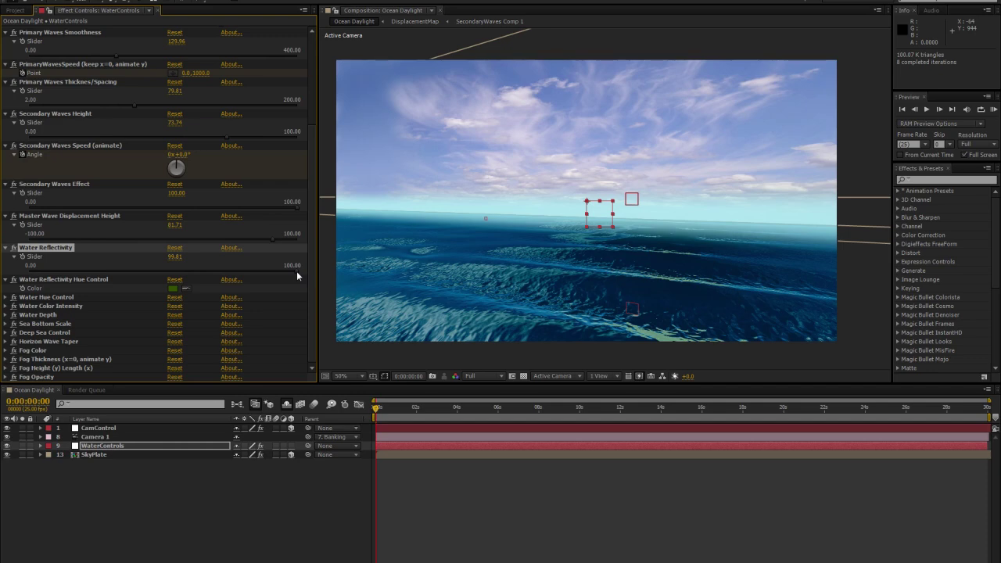
pyautogui.moveTo(289, 273); pyautogui.dragTo(233, 273)
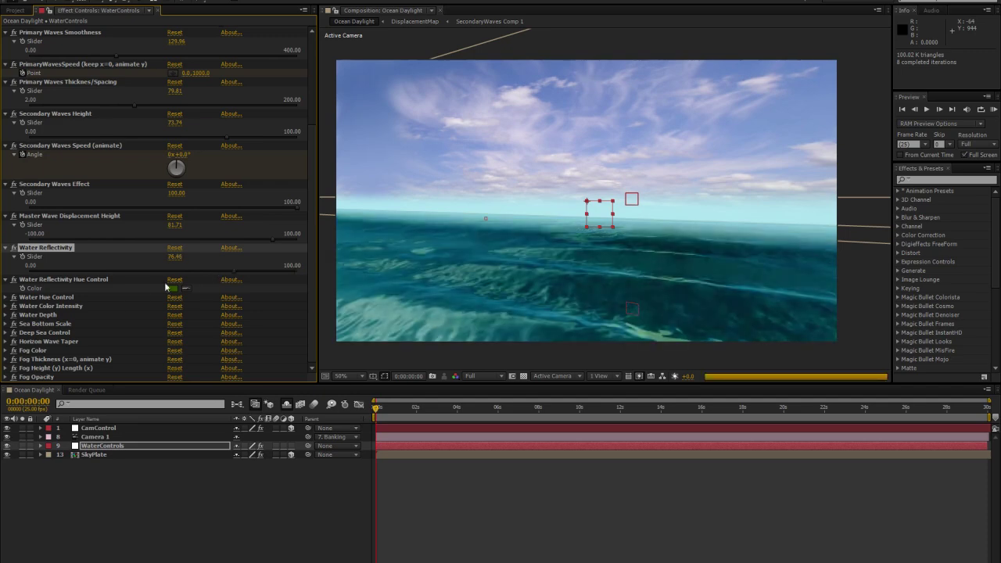
pyautogui.click(172, 289)
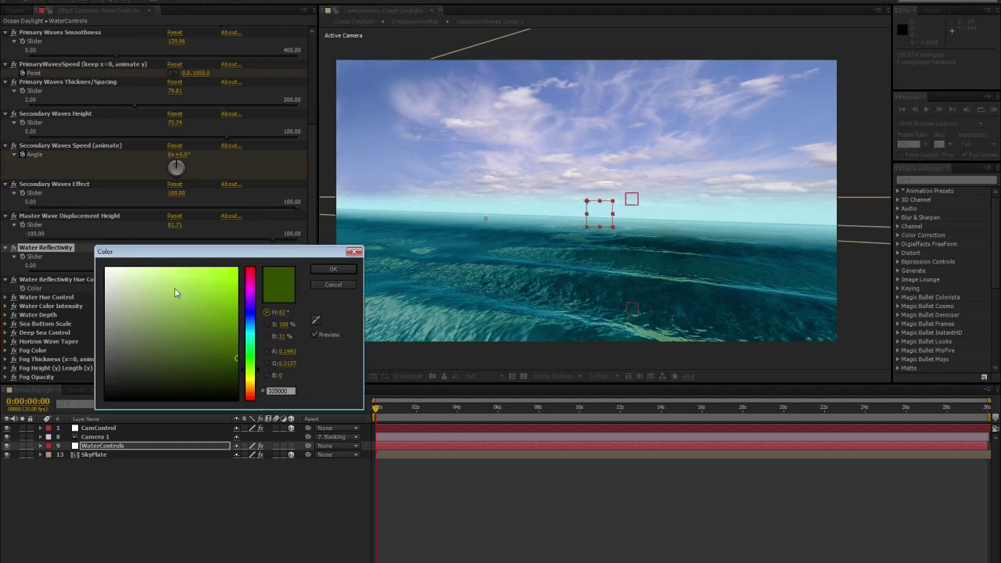
pyautogui.moveTo(249, 374)
pyautogui.mouseDown()
pyautogui.moveTo(252, 304)
pyautogui.moveTo(251, 360)
pyautogui.mouseUp()
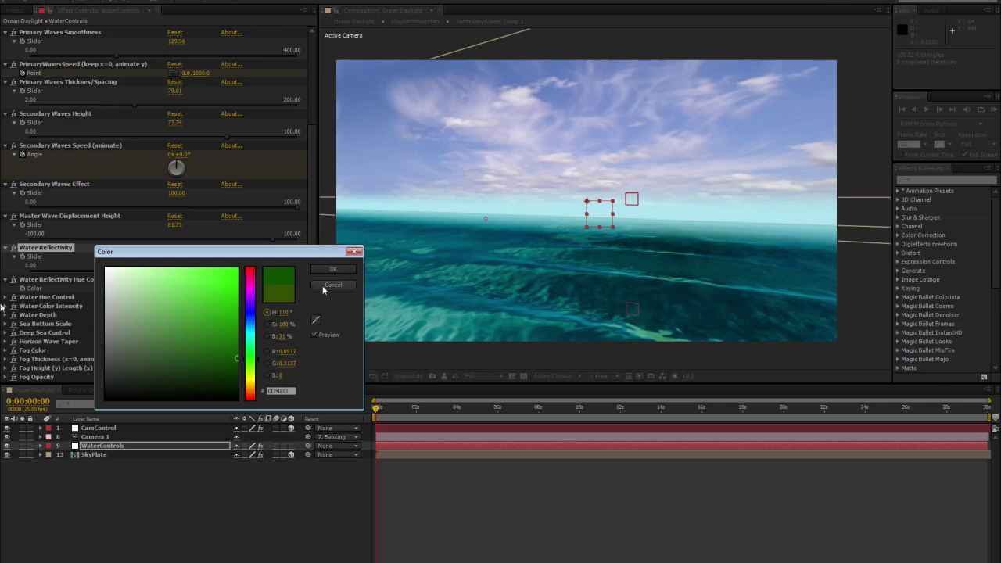
pyautogui.press('Return')
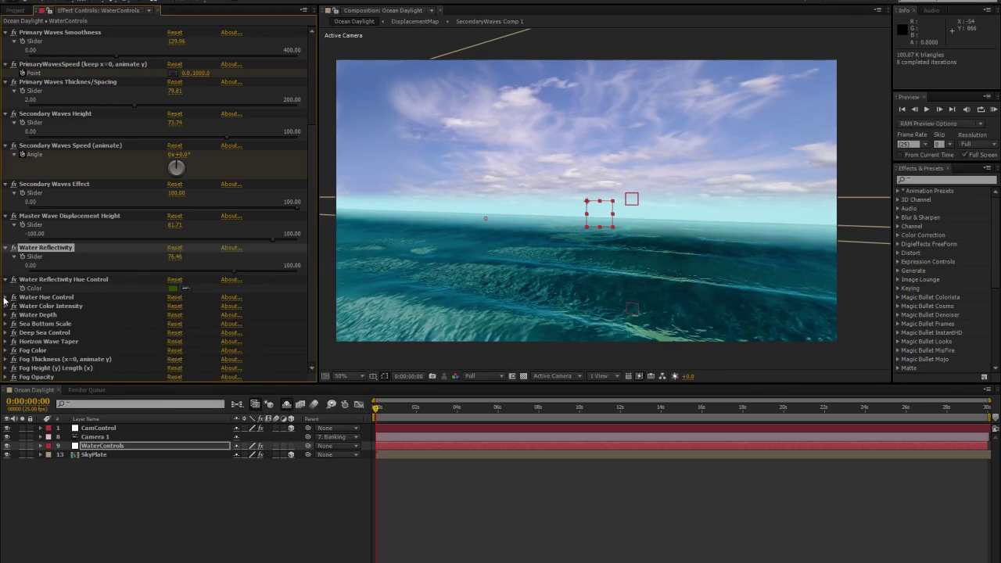
# - Settle Water Reflectivity at 60.12
pyautogui.click(5, 297)
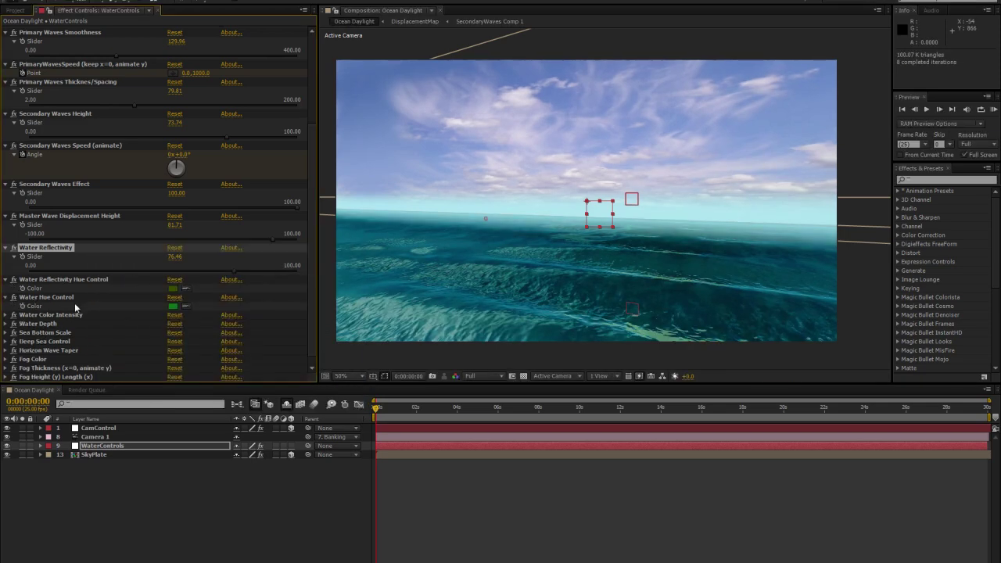
pyautogui.click(5, 315)
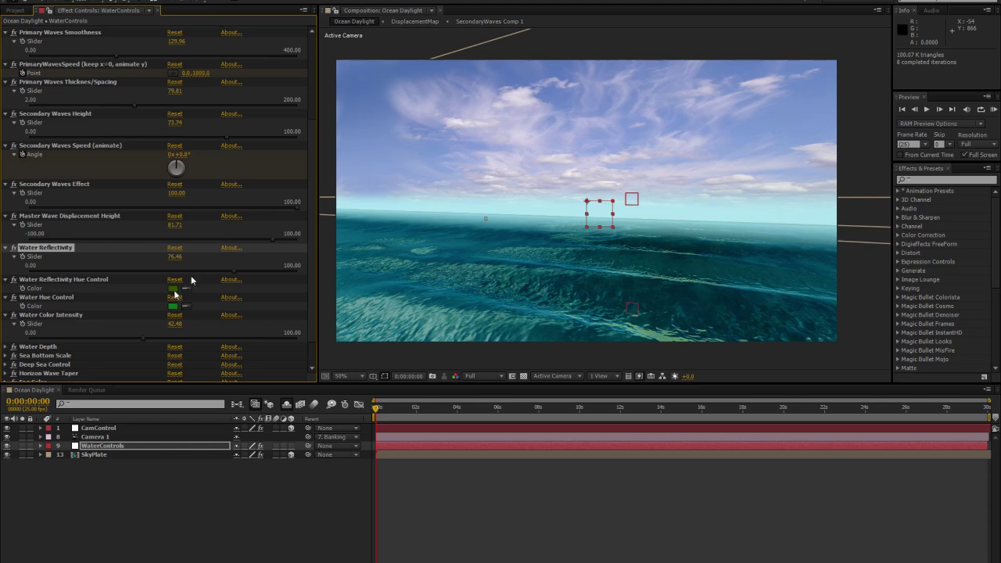
pyautogui.moveTo(229, 275); pyautogui.dragTo(227, 275)
pyautogui.click(176, 272)
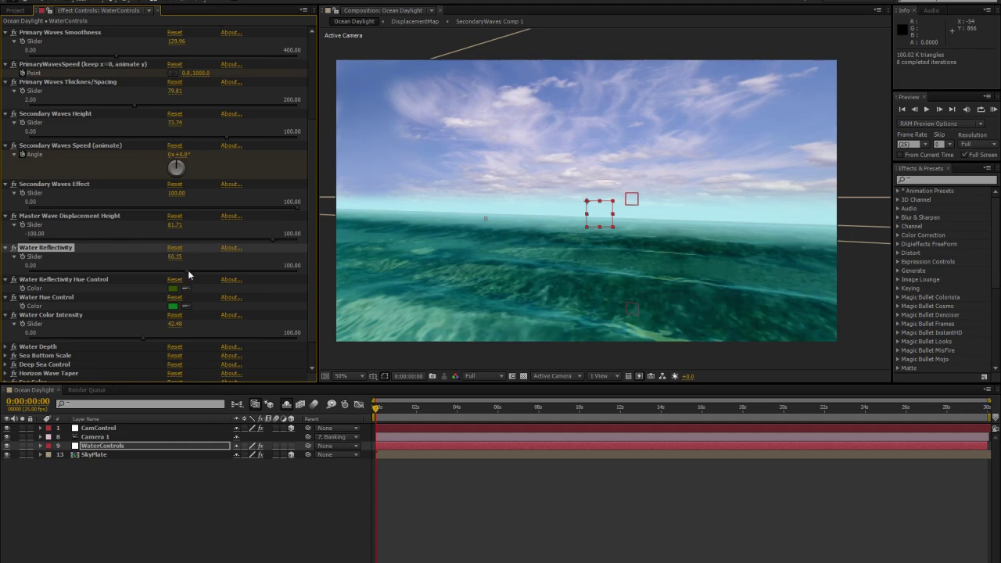
pyautogui.click(190, 272)
# - Set Water Hue Control to a greener teal (hue 167°)
pyautogui.click(172, 306)
pyautogui.moveTo(250, 338)
pyautogui.mouseDown()
pyautogui.moveTo(253, 296)
pyautogui.moveTo(250, 342)
pyautogui.mouseUp()
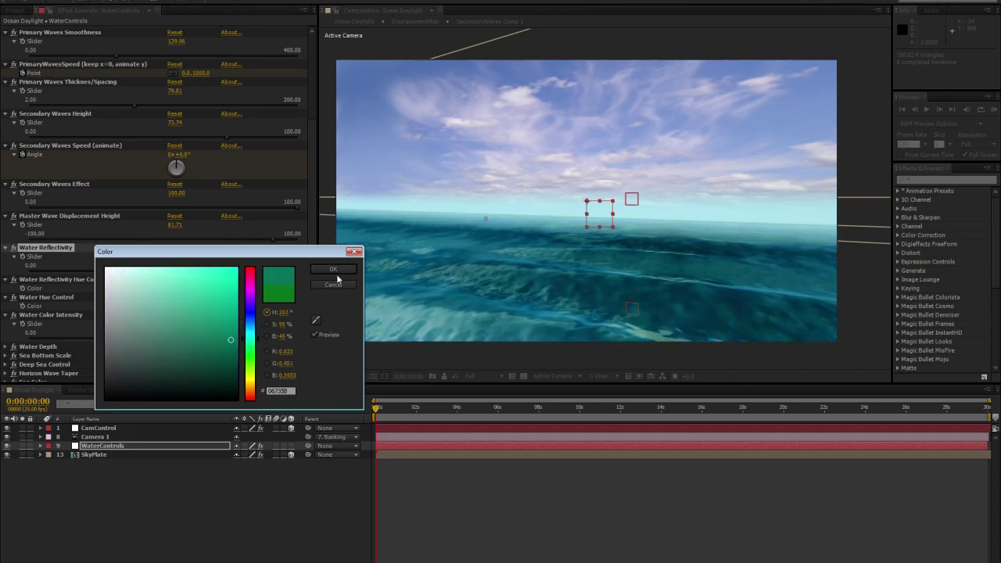
pyautogui.click(341, 284)
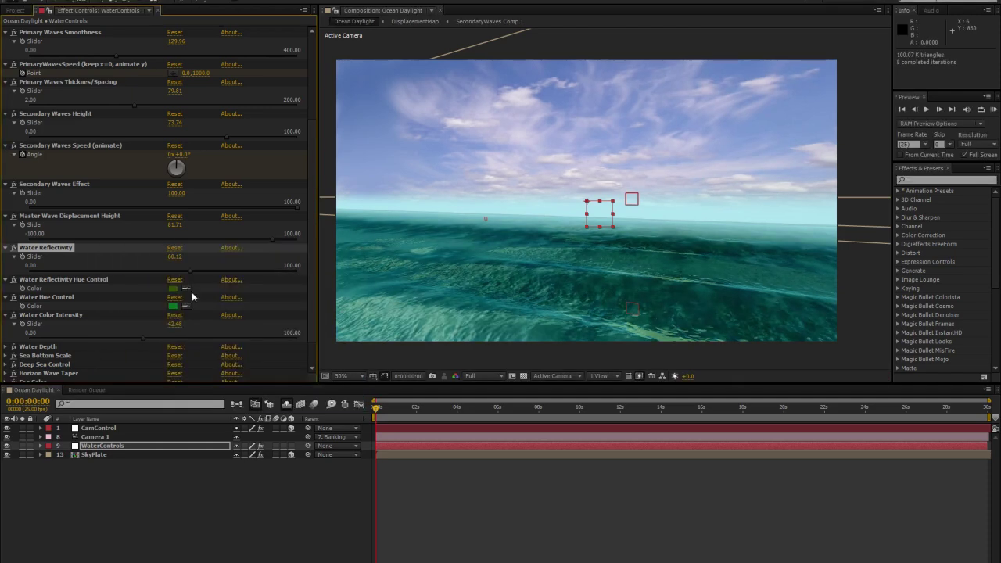
pyautogui.scroll(-3, 15, 313)
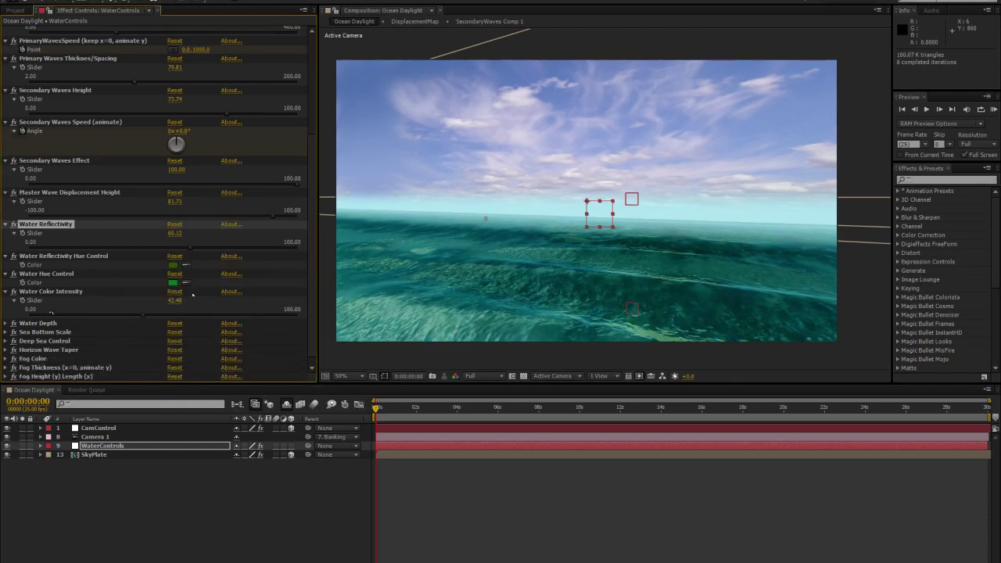
# - Set Water Color Intensity to about 32.88 and Water Depth to 36.58
pyautogui.click(147, 308)
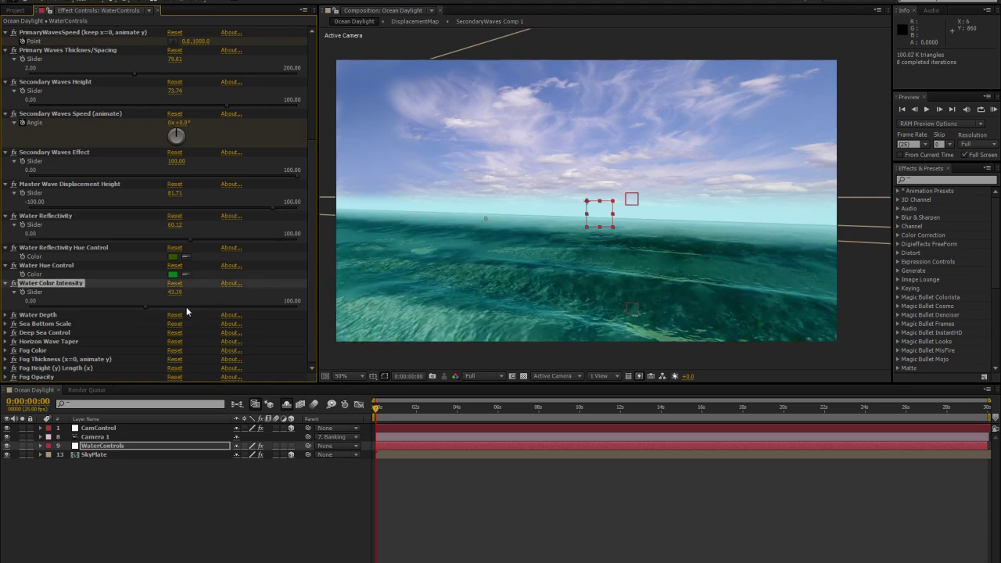
pyautogui.moveTo(187, 307); pyautogui.dragTo(115, 311)
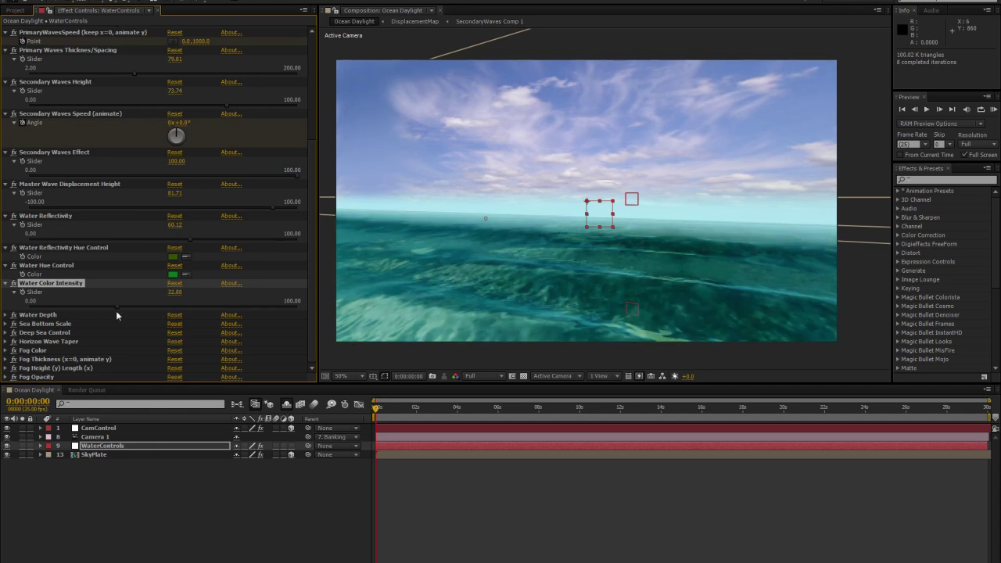
pyautogui.click(6, 315)
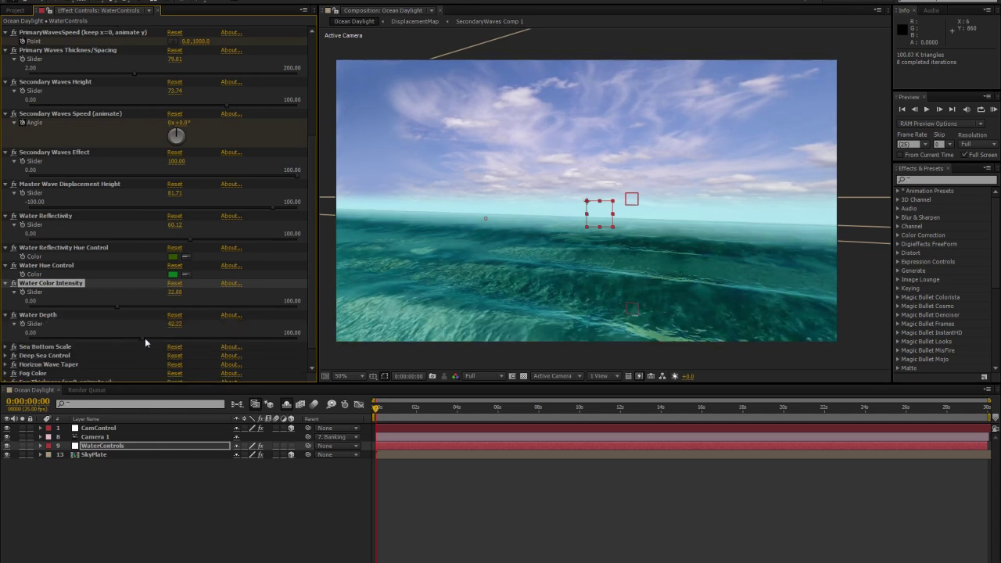
pyautogui.click(142, 337)
pyautogui.moveTo(105, 339); pyautogui.dragTo(30, 341)
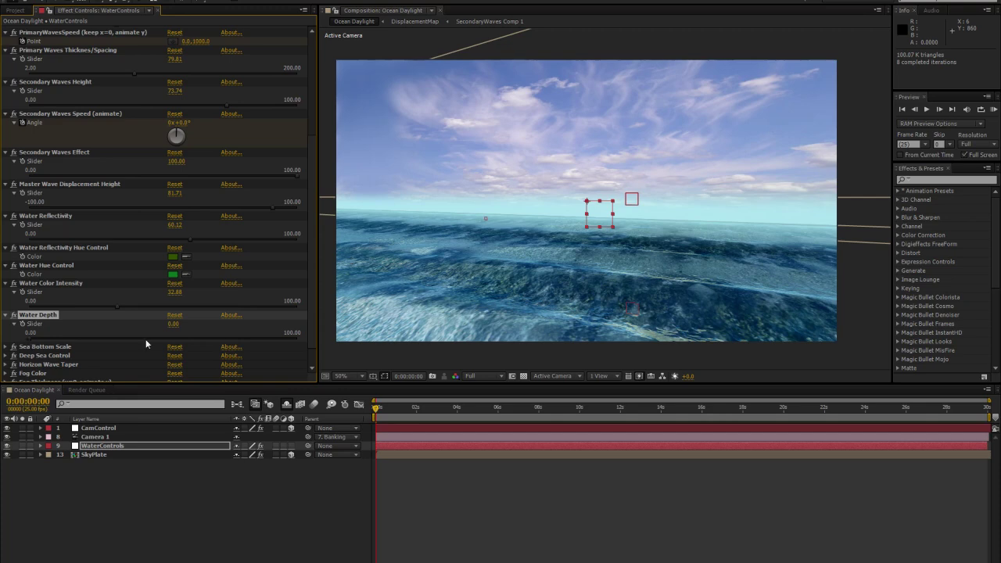
pyautogui.click(292, 341)
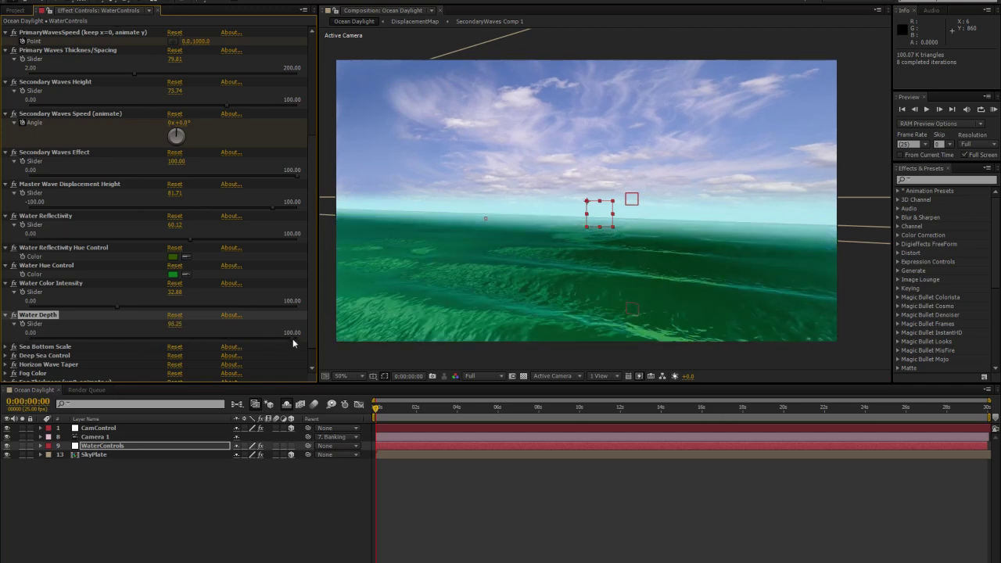
pyautogui.moveTo(293, 341); pyautogui.dragTo(136, 338)
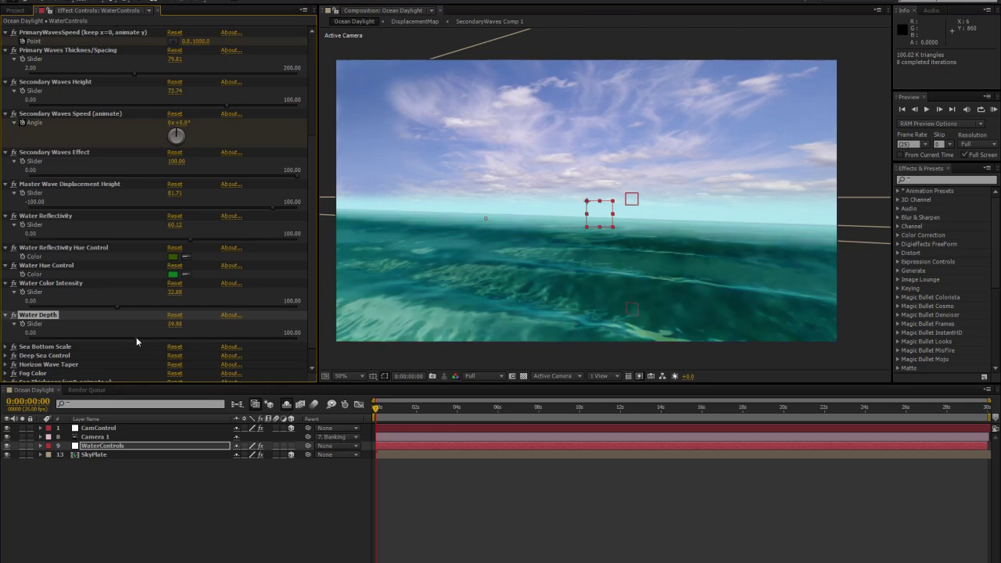
# - Change Sea Bottom Scale from 62.85 to 100.97
pyautogui.click(6, 346)
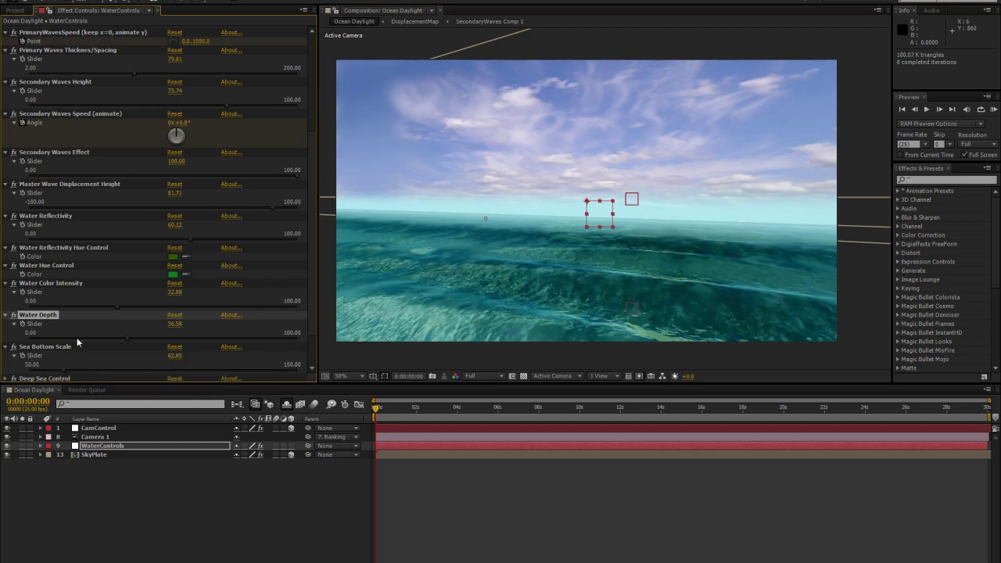
pyautogui.moveTo(65, 372); pyautogui.dragTo(165, 378)
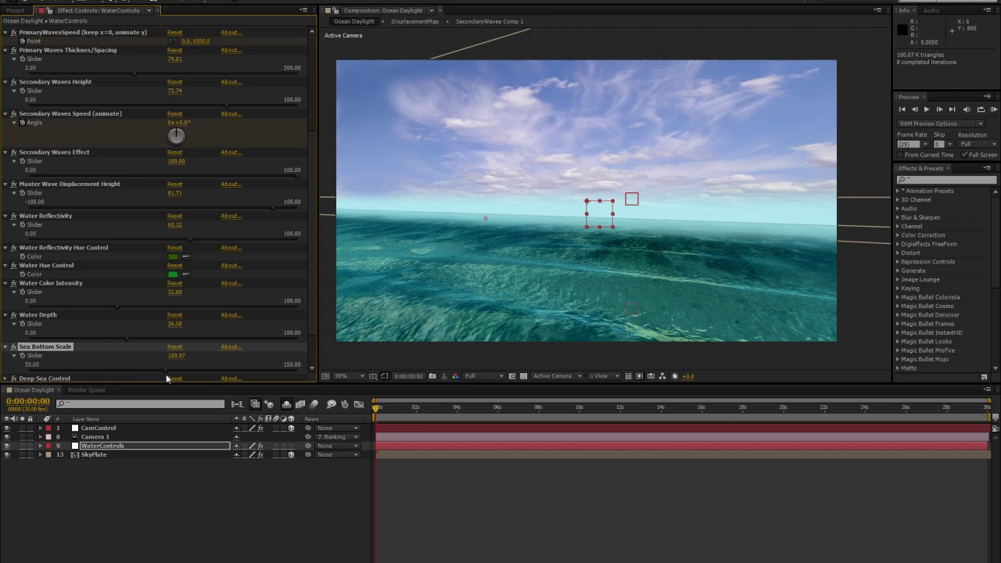
pyautogui.scroll(-3, 308, 312)
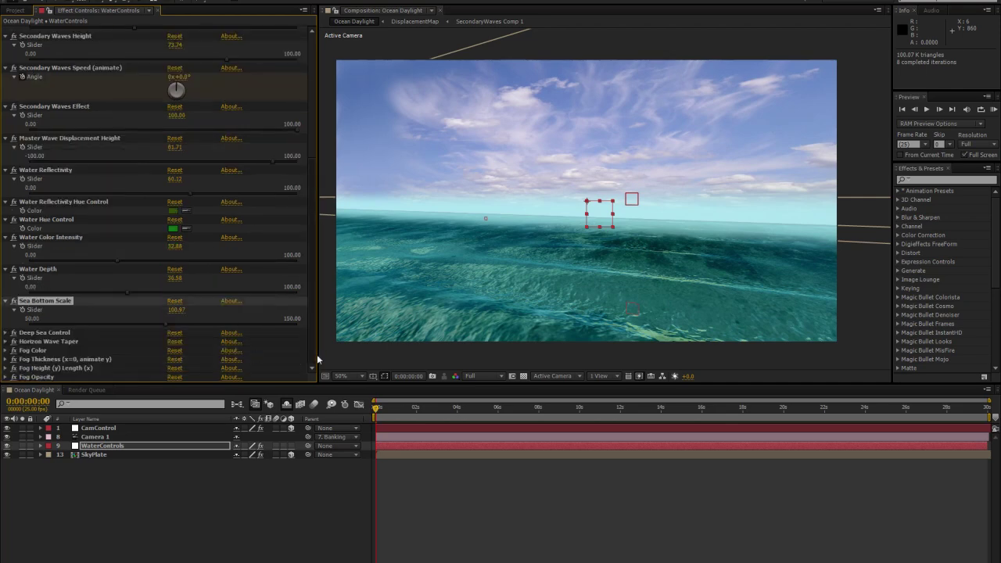
# - Raise Water Depth to about 71.60 and Deep Sea Control to 75.10
pyautogui.click(5, 332)
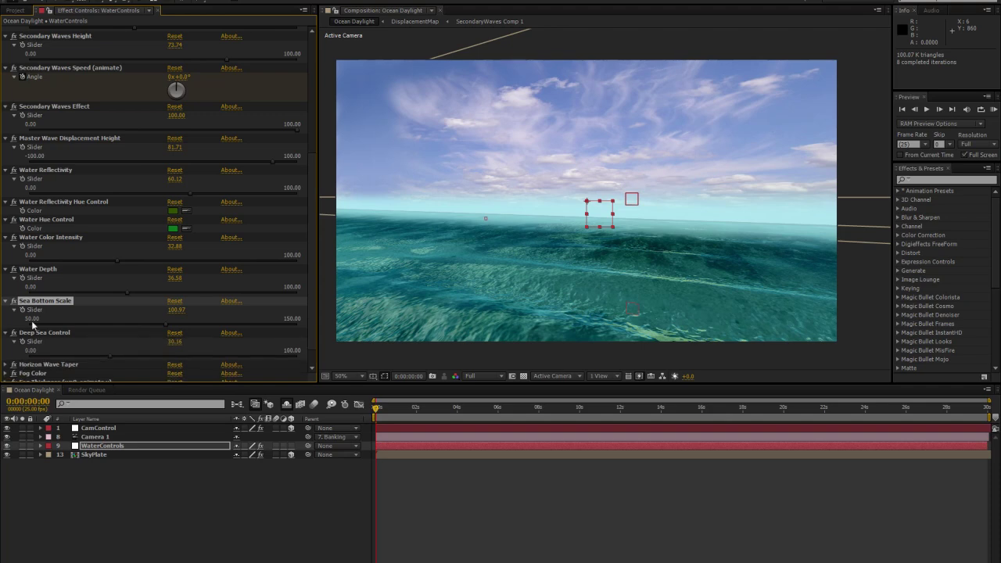
pyautogui.moveTo(117, 291); pyautogui.dragTo(239, 299)
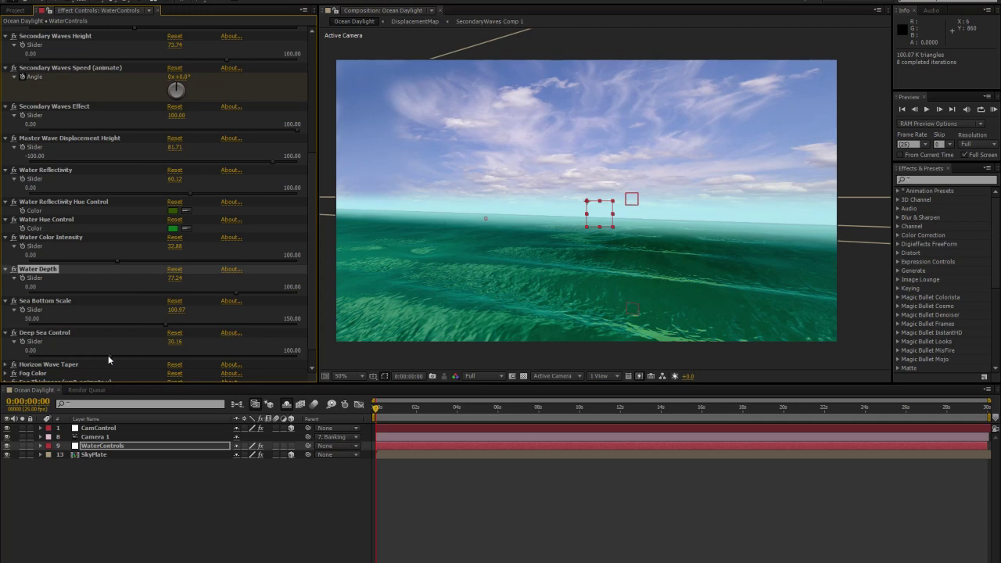
pyautogui.moveTo(108, 355); pyautogui.dragTo(229, 361)
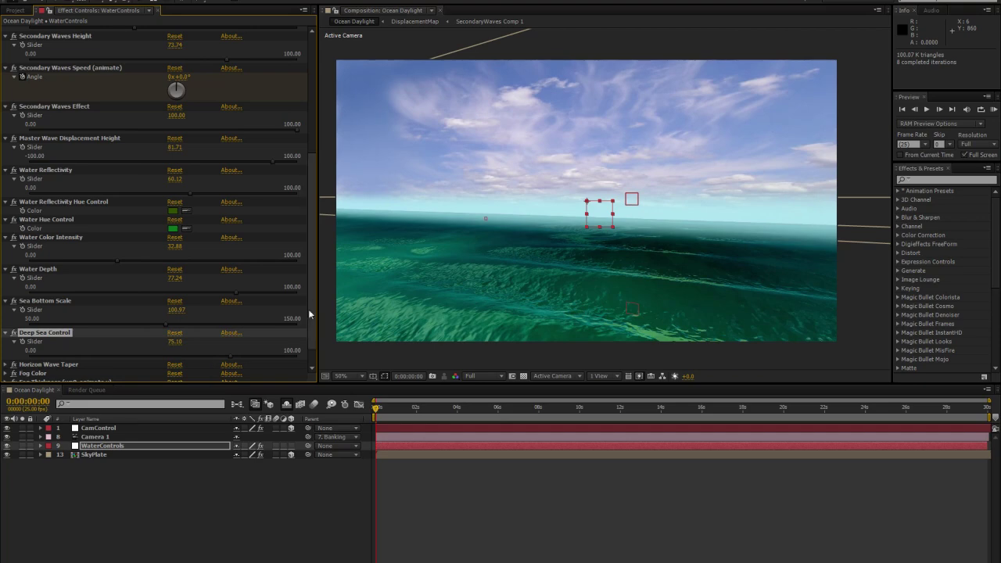
pyautogui.scroll(-1, 240, 363)
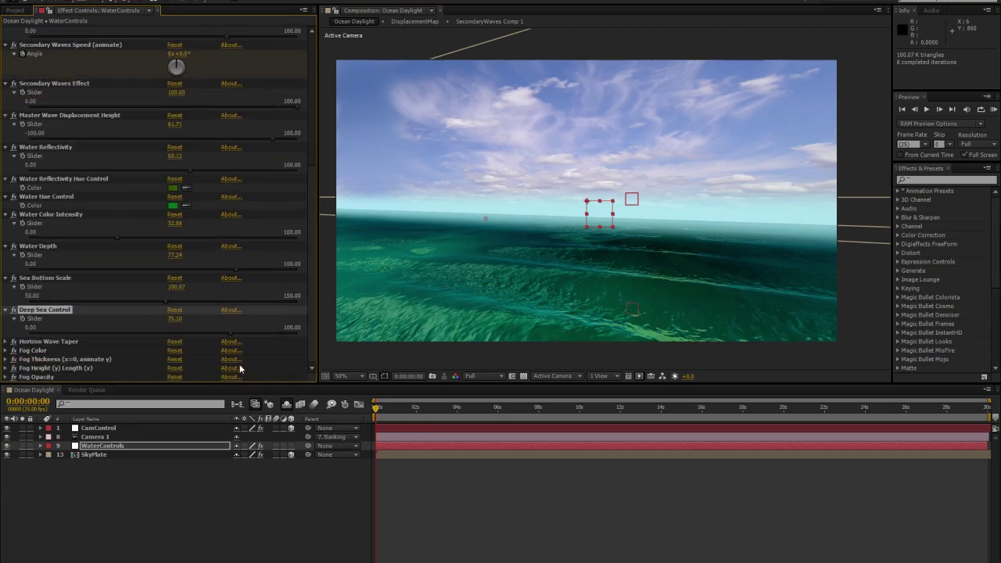
# - Set Horizon Wave Taper to 88.91
pyautogui.click(5, 342)
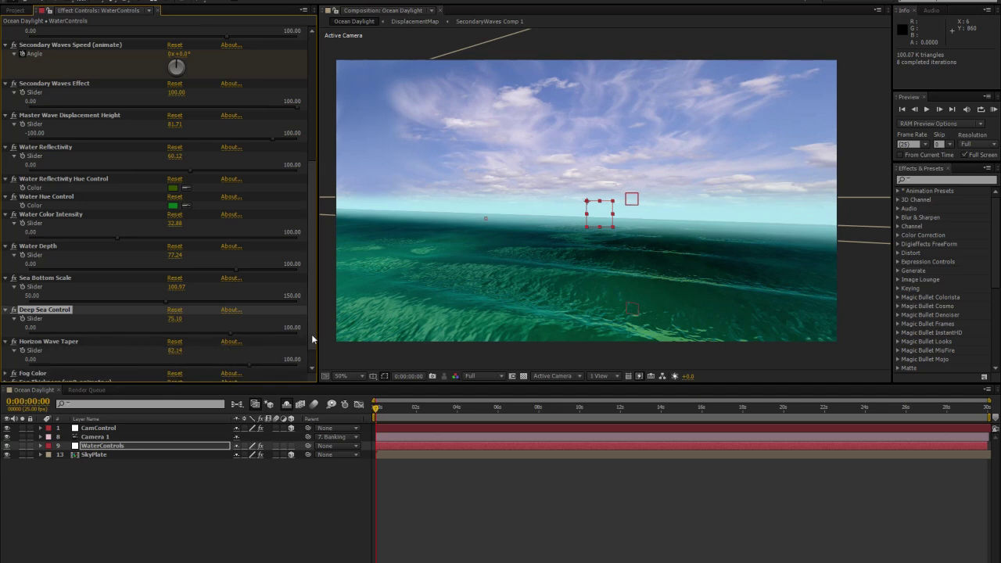
pyautogui.scroll(-1, 311, 334)
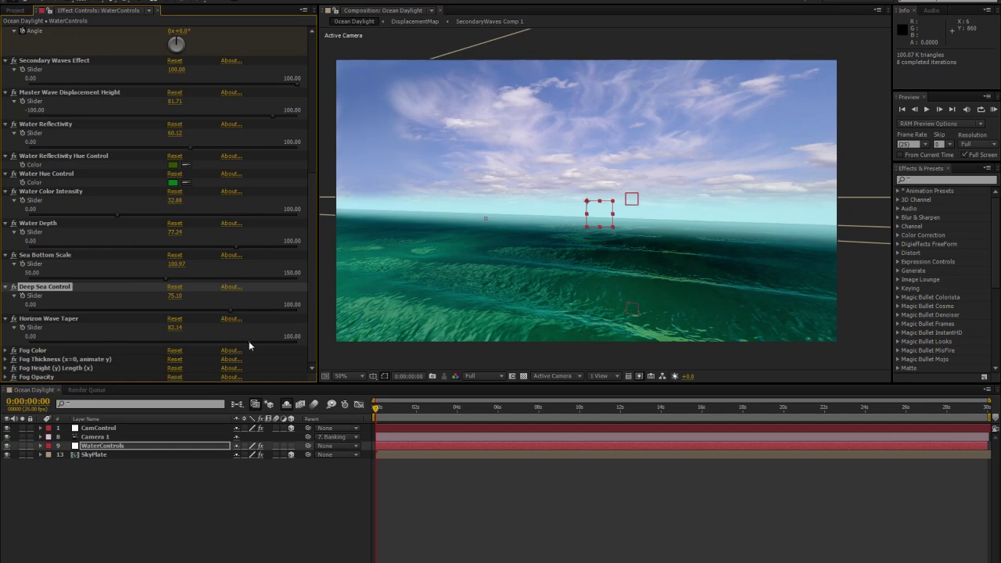
pyautogui.moveTo(249, 341); pyautogui.dragTo(23, 345)
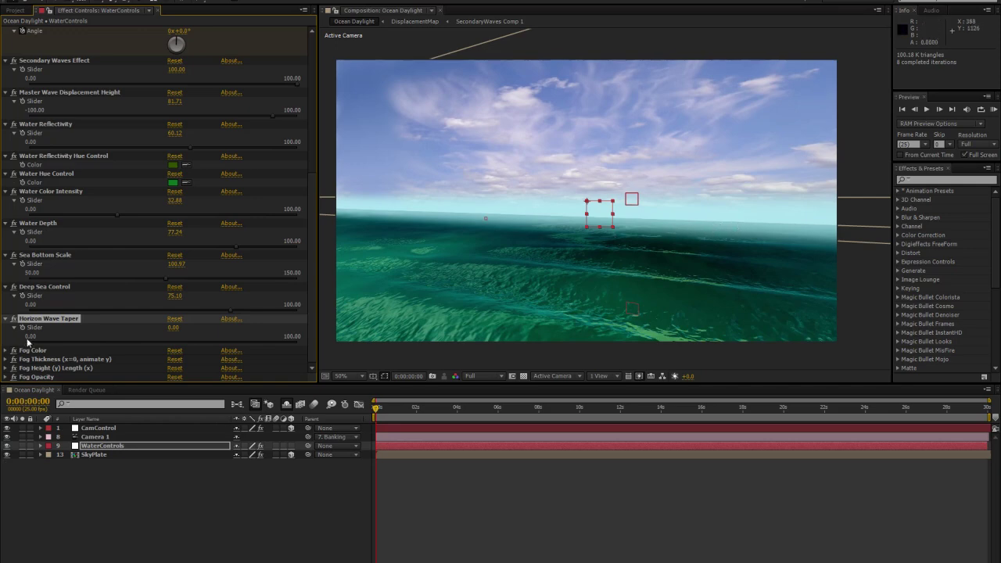
pyautogui.moveTo(27, 342); pyautogui.dragTo(263, 342)
# - Sample sky and water hues for Fog Color, then cancel to keep the pale cyan fog
pyautogui.click(5, 351)
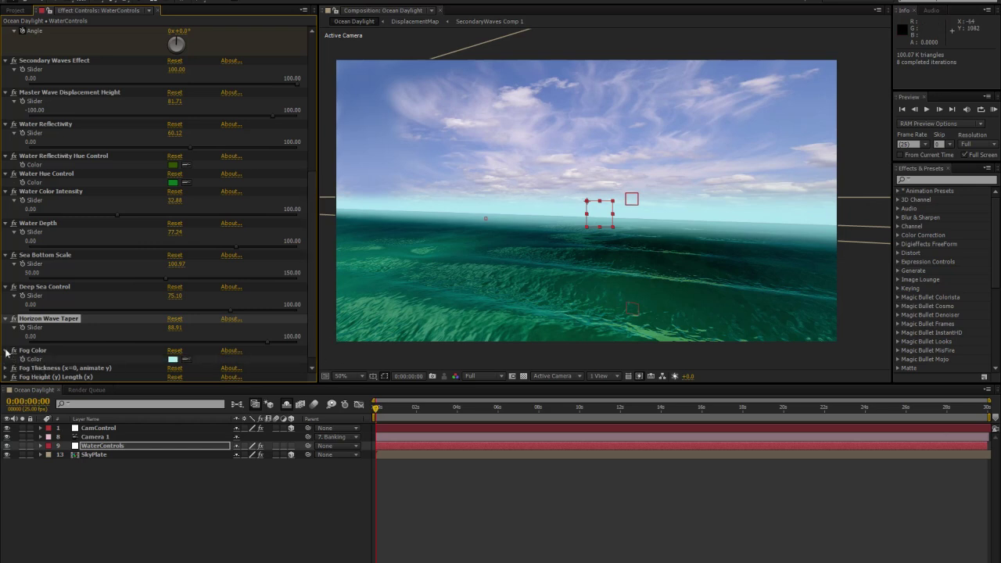
pyautogui.scroll(-1, 210, 367)
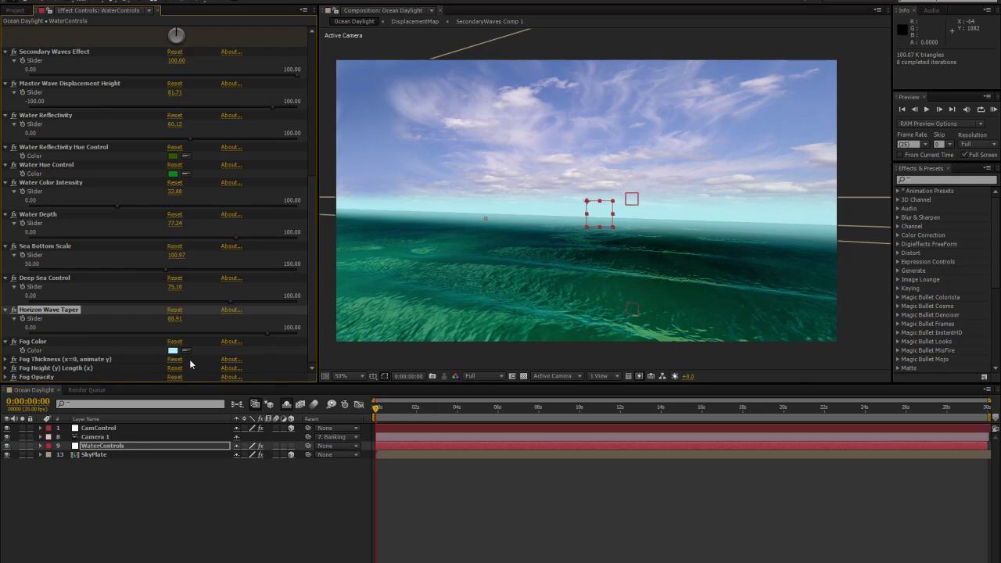
pyautogui.click(172, 350)
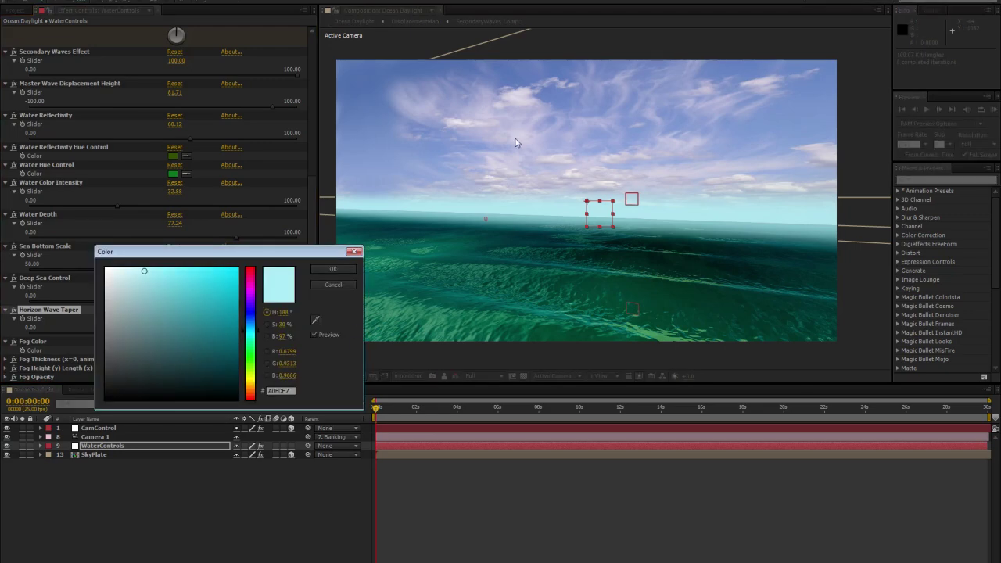
pyautogui.click(415, 135)
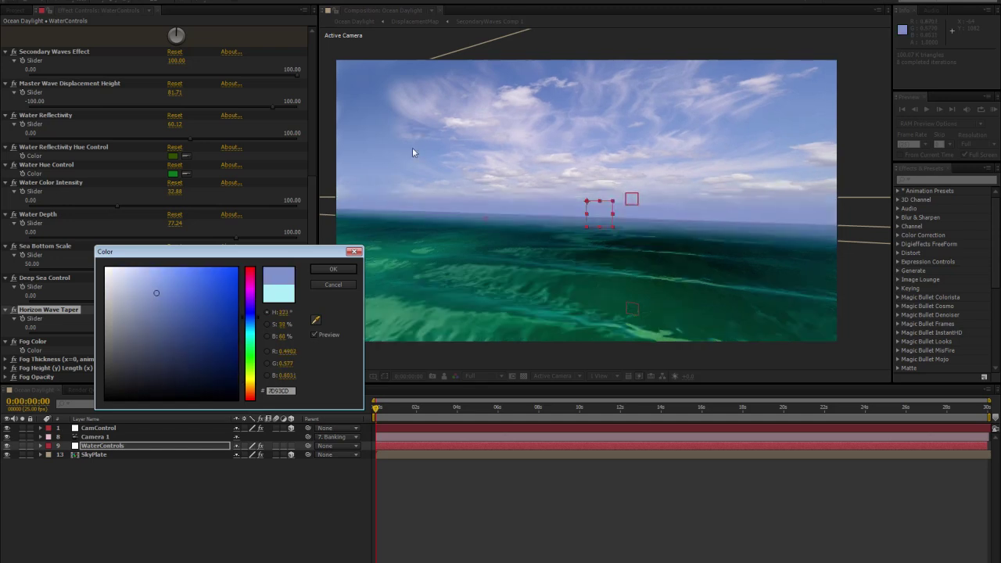
pyautogui.click(469, 278)
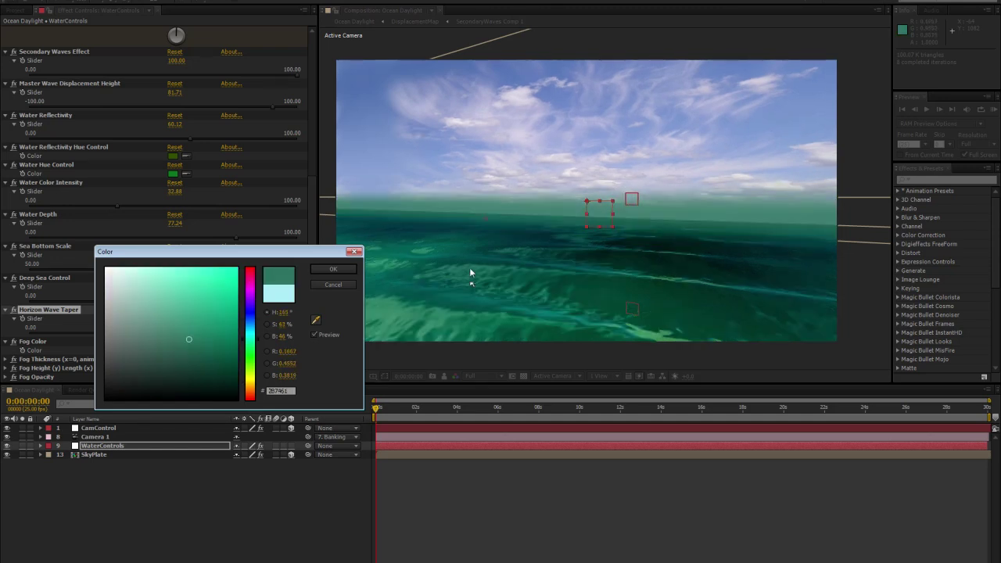
pyautogui.click(448, 244)
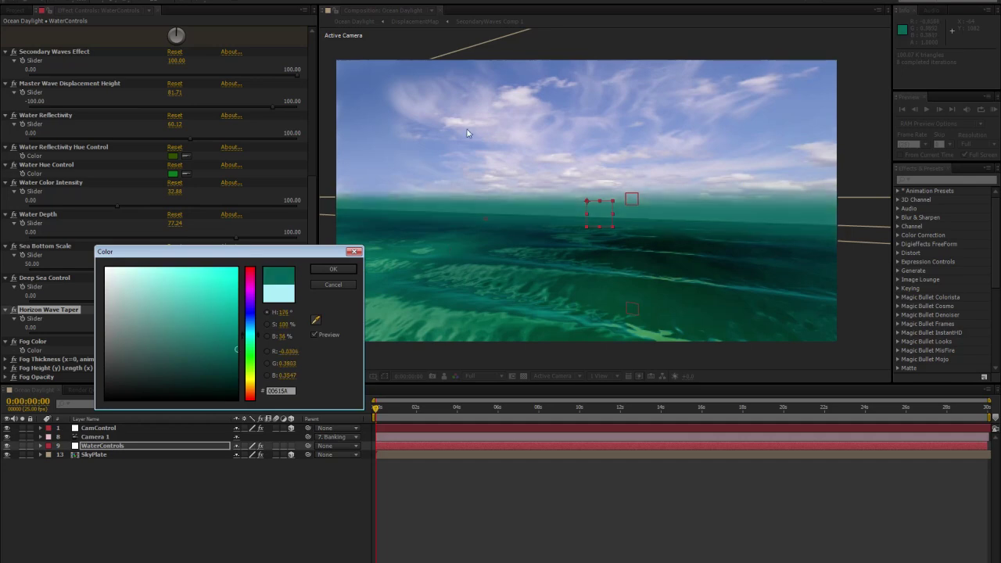
pyautogui.click(468, 131)
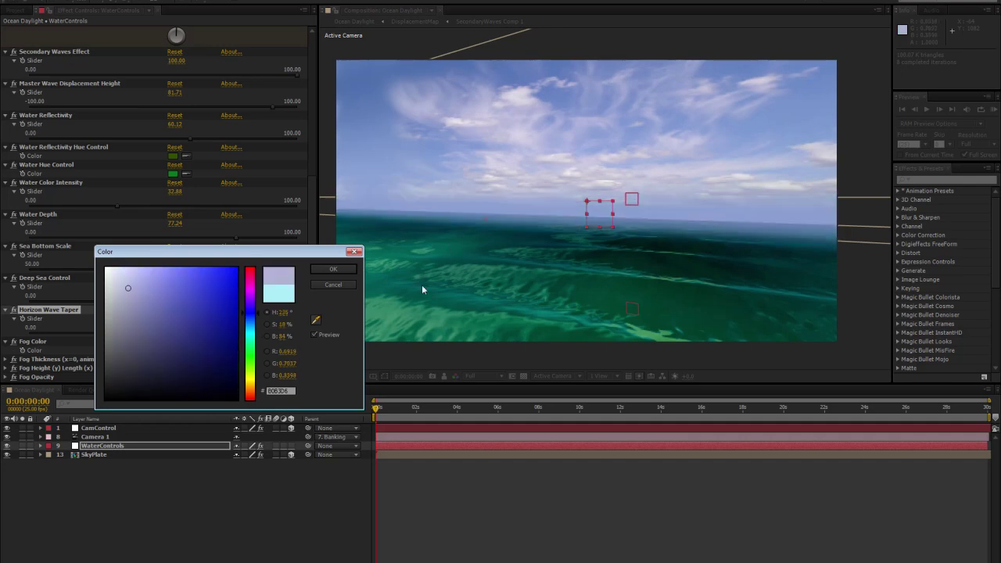
pyautogui.click(334, 284)
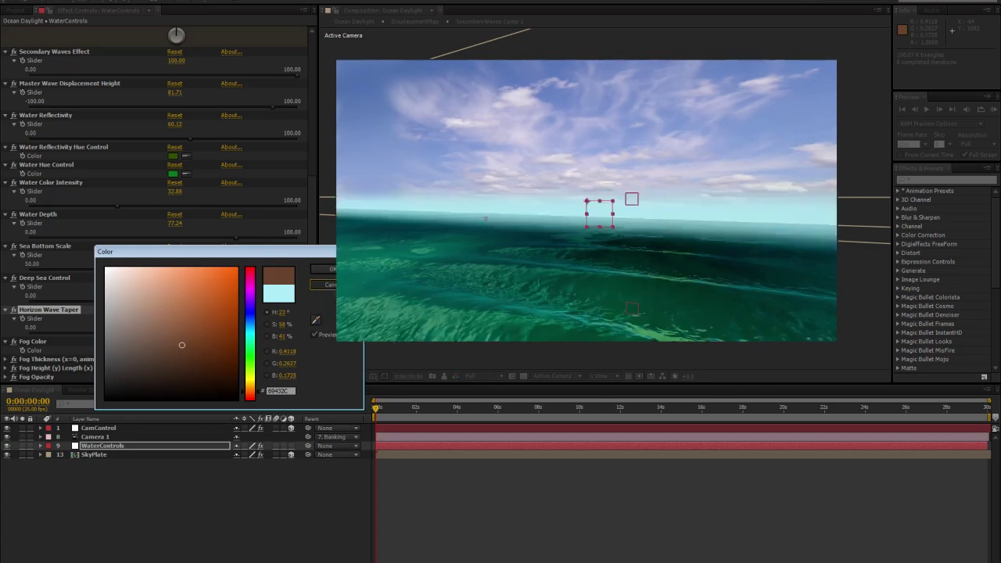
pyautogui.click(6, 359)
pyautogui.scroll(-1, 263, 362)
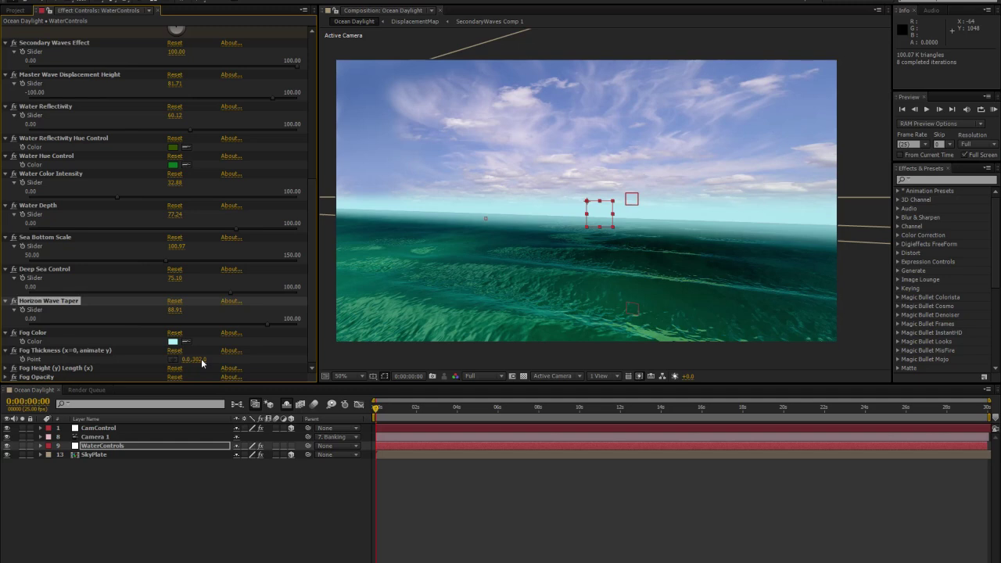
# - Set Fog Thickness to 0.0, 306.0 and Fog Height to 6311.0, 746.0
pyautogui.moveTo(201, 358); pyautogui.dragTo(278, 368)
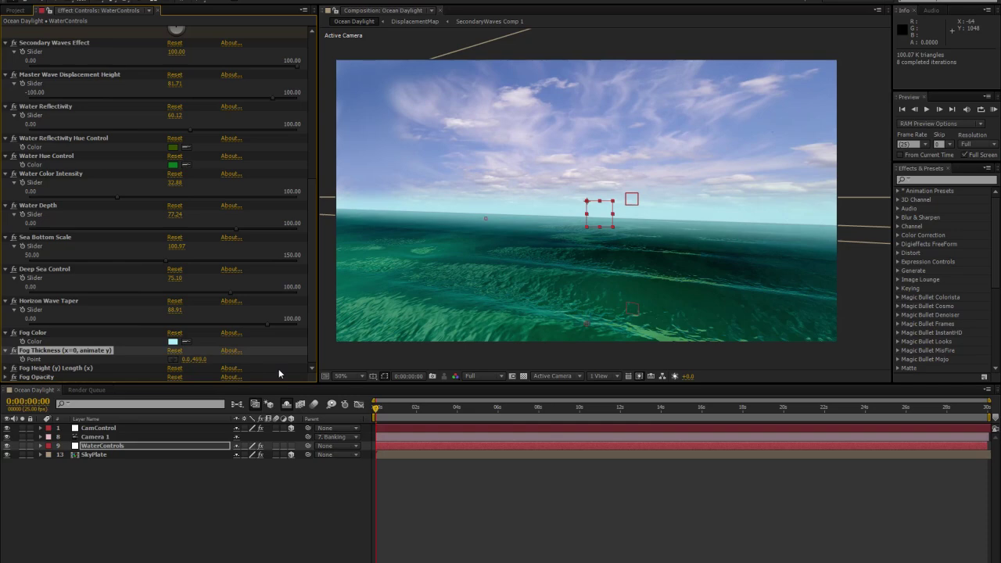
pyautogui.moveTo(267, 376); pyautogui.dragTo(223, 378)
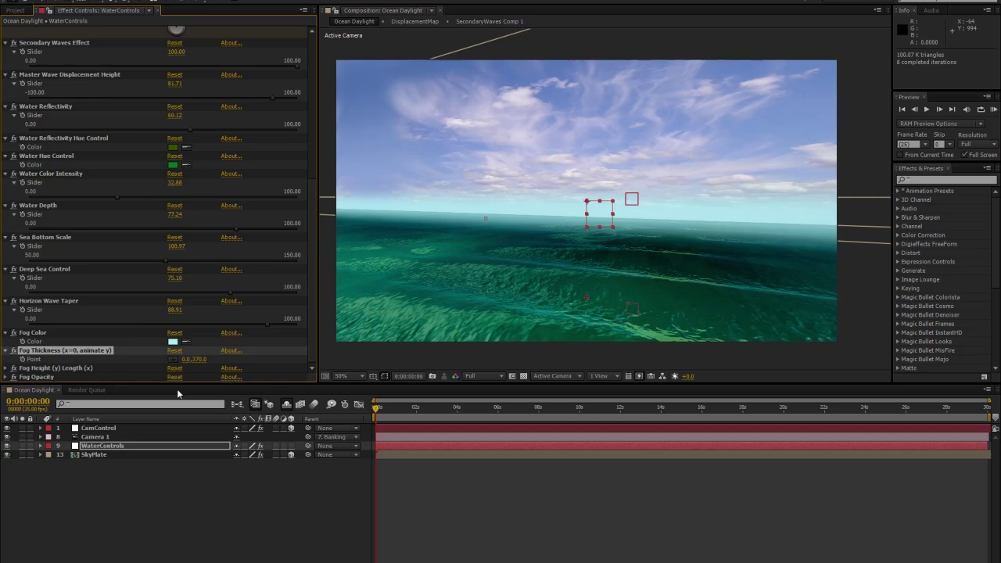
pyautogui.click(4, 371)
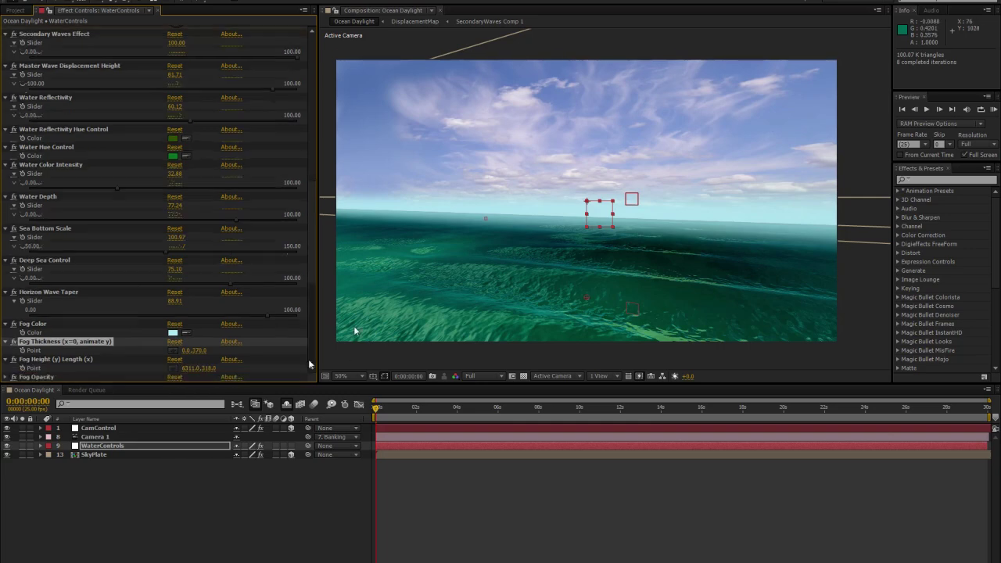
pyautogui.moveTo(209, 367); pyautogui.dragTo(582, 381)
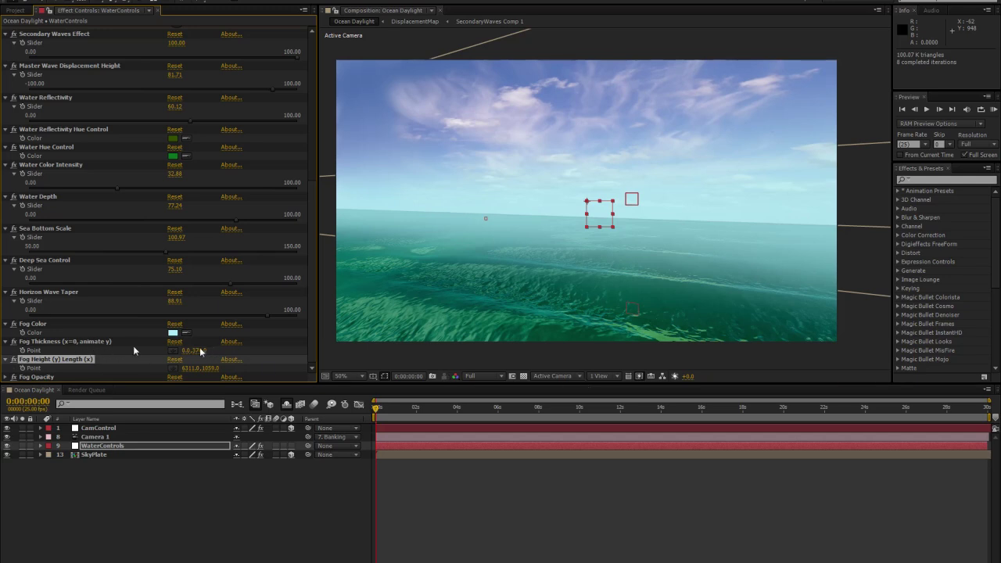
pyautogui.moveTo(200, 347); pyautogui.dragTo(164, 349)
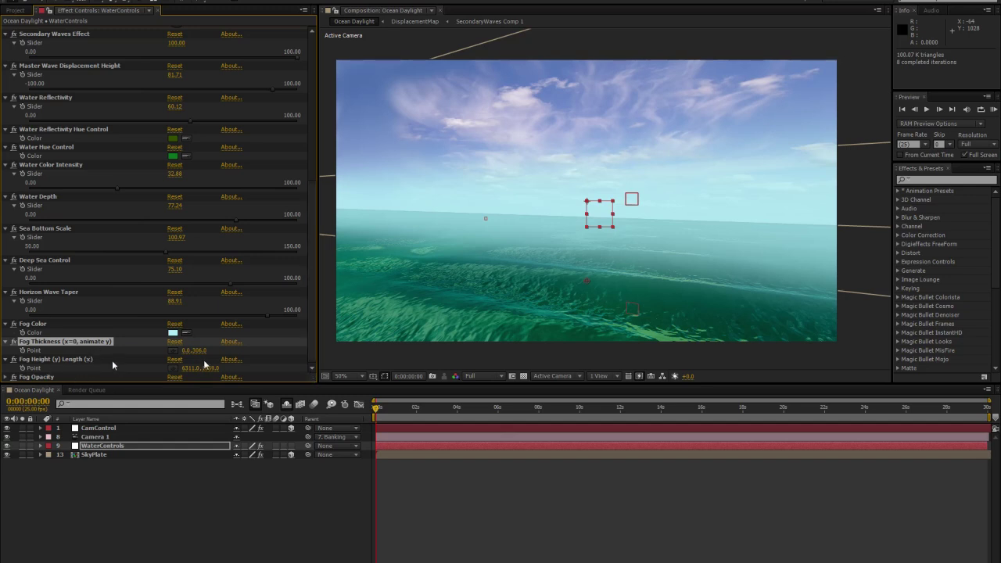
pyautogui.moveTo(208, 368); pyautogui.dragTo(72, 366)
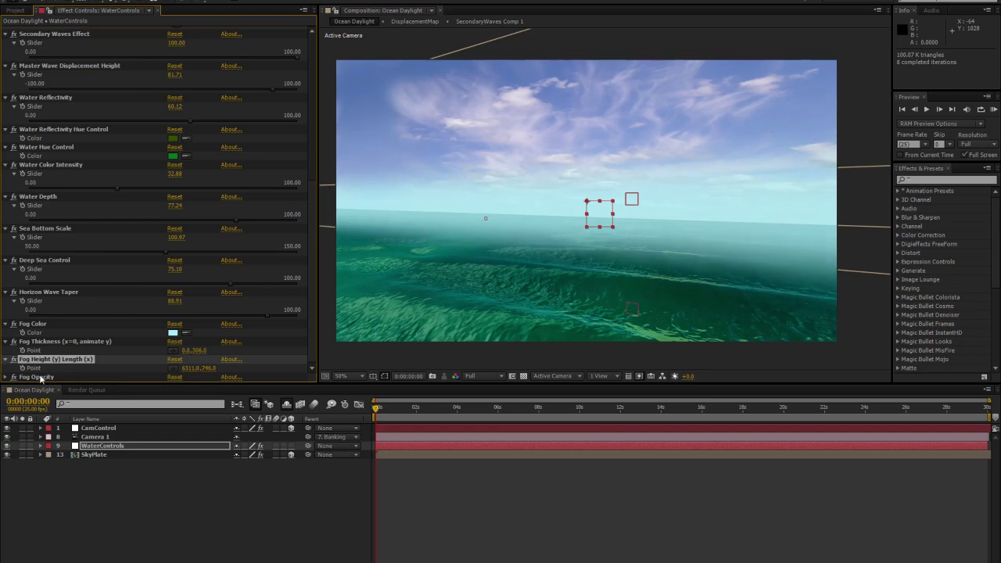
# - Lower Fog Opacity from 100 to about 78 for a sharper horizon
pyautogui.click(5, 377)
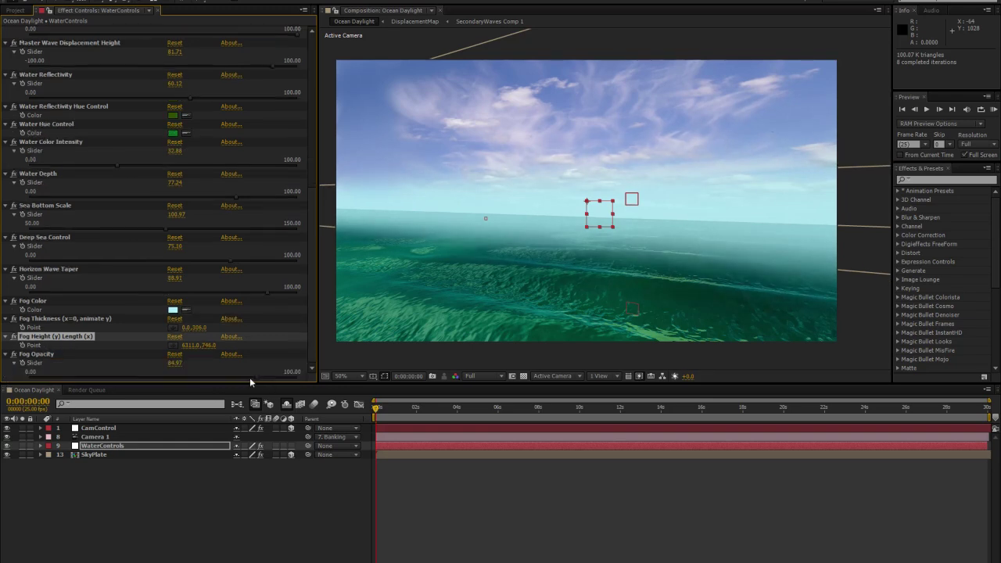
pyautogui.moveTo(248, 382); pyautogui.dragTo(298, 384)
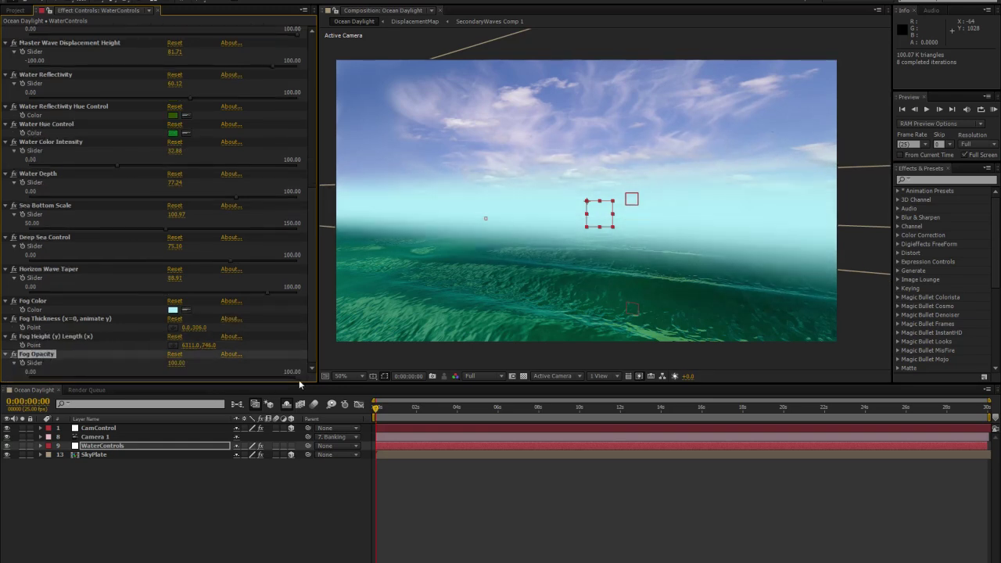
pyautogui.moveTo(286, 383); pyautogui.dragTo(243, 378)
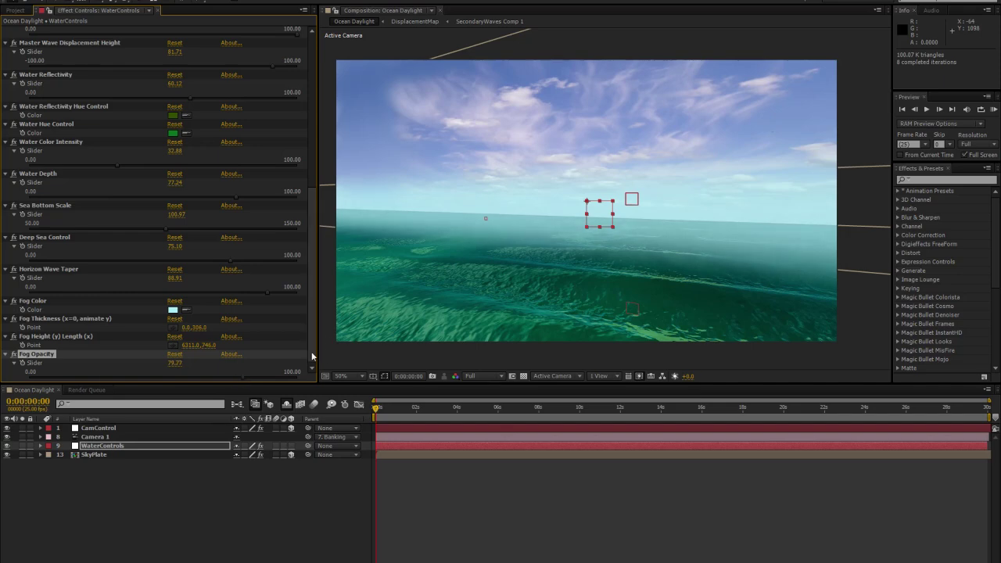
pyautogui.moveTo(311, 356); pyautogui.dragTo(315, 181)
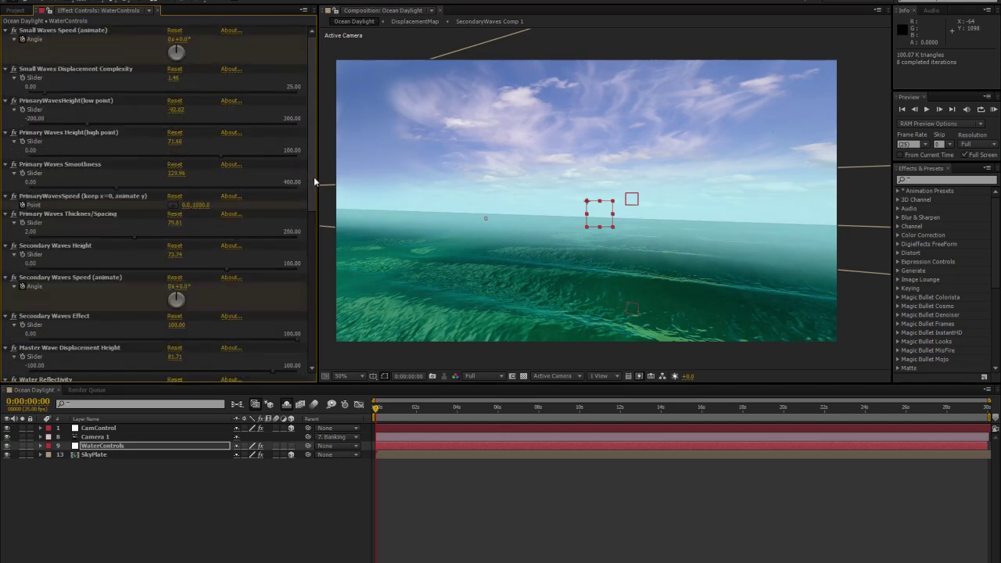